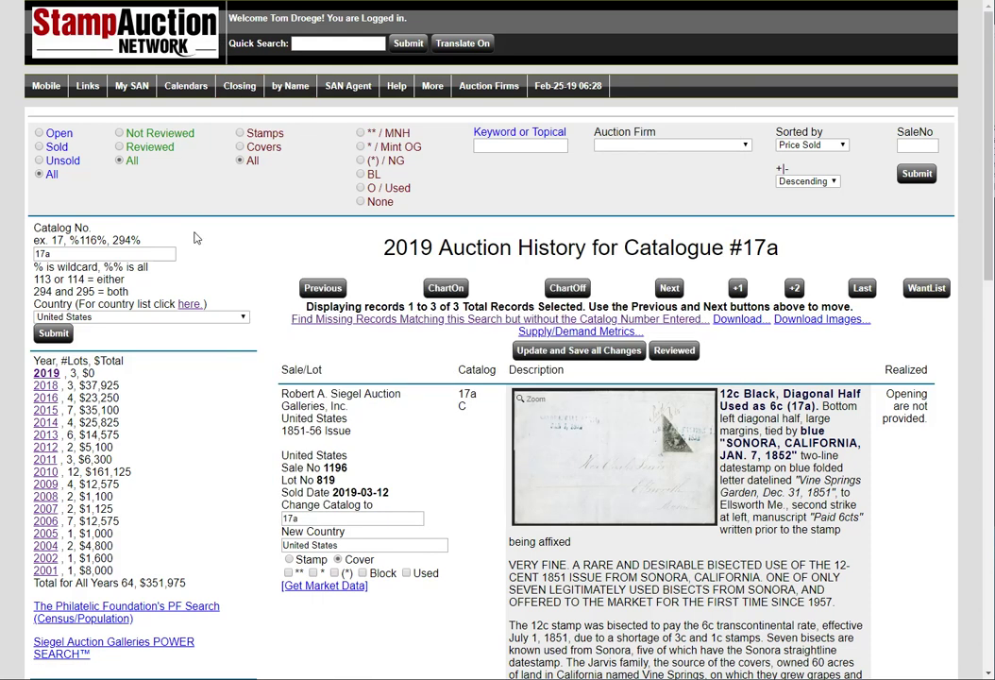
Step: Search all countries for catalog number 17a and open the United States auction history
mouse_move(132, 85)
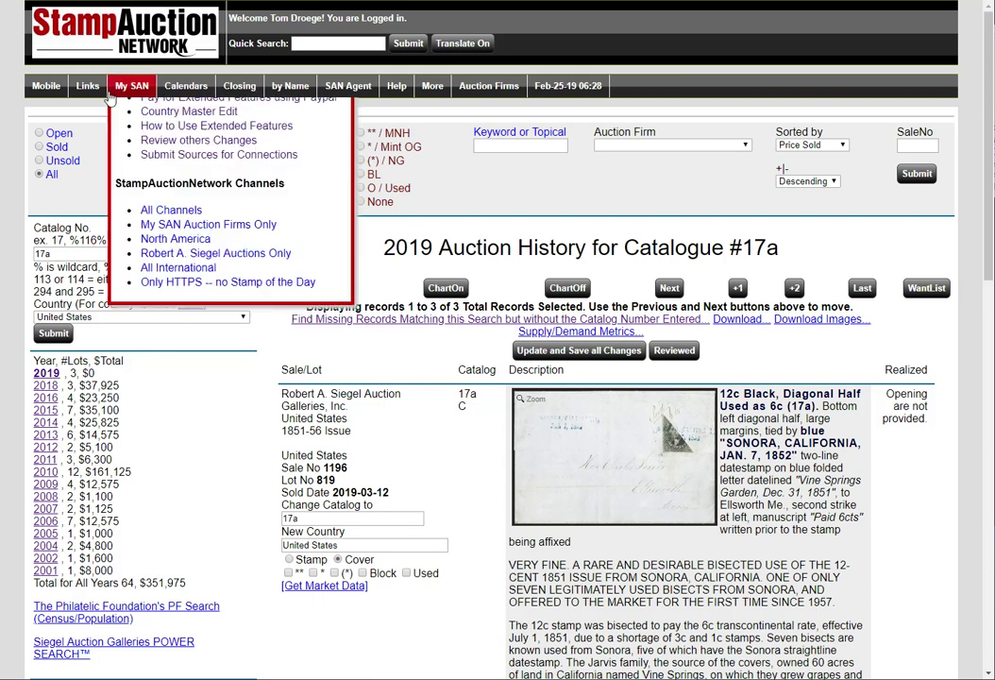
click(178, 246)
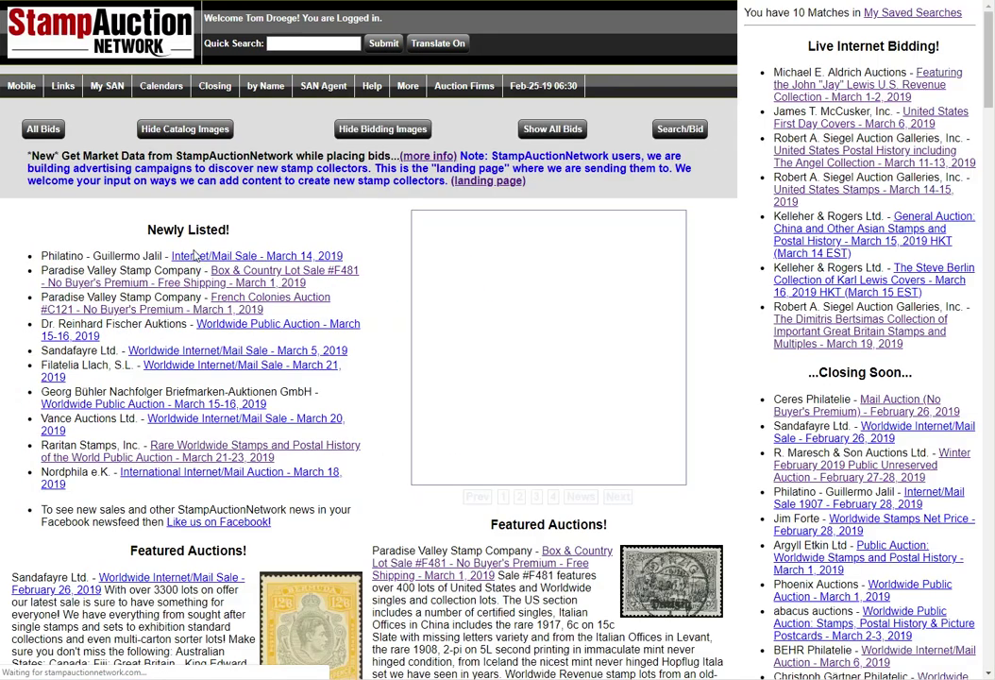
mouse_move(106, 90)
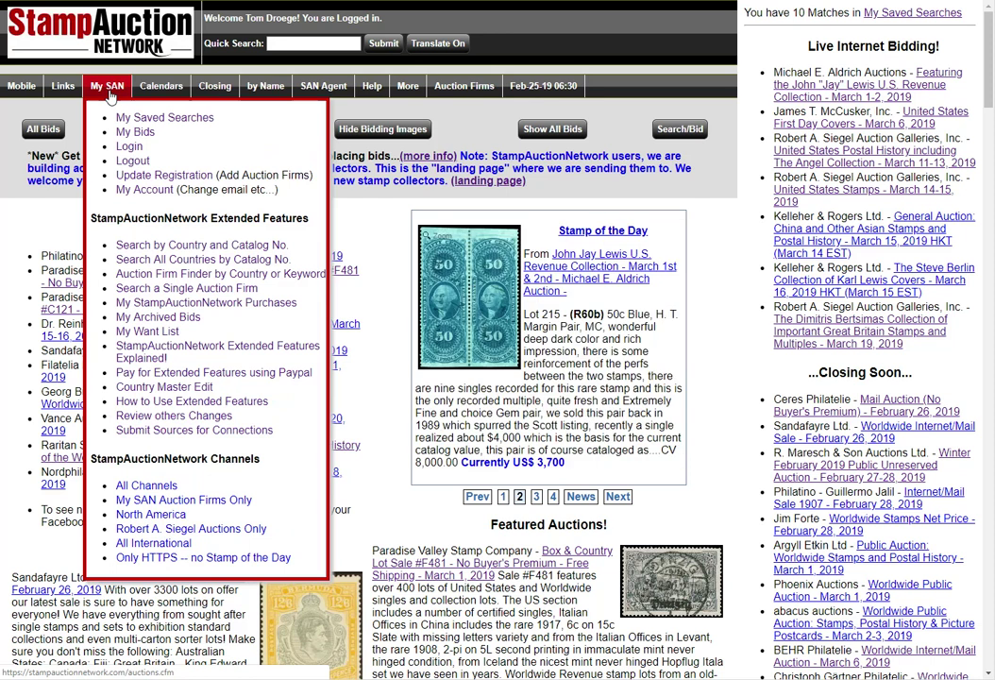
click(154, 260)
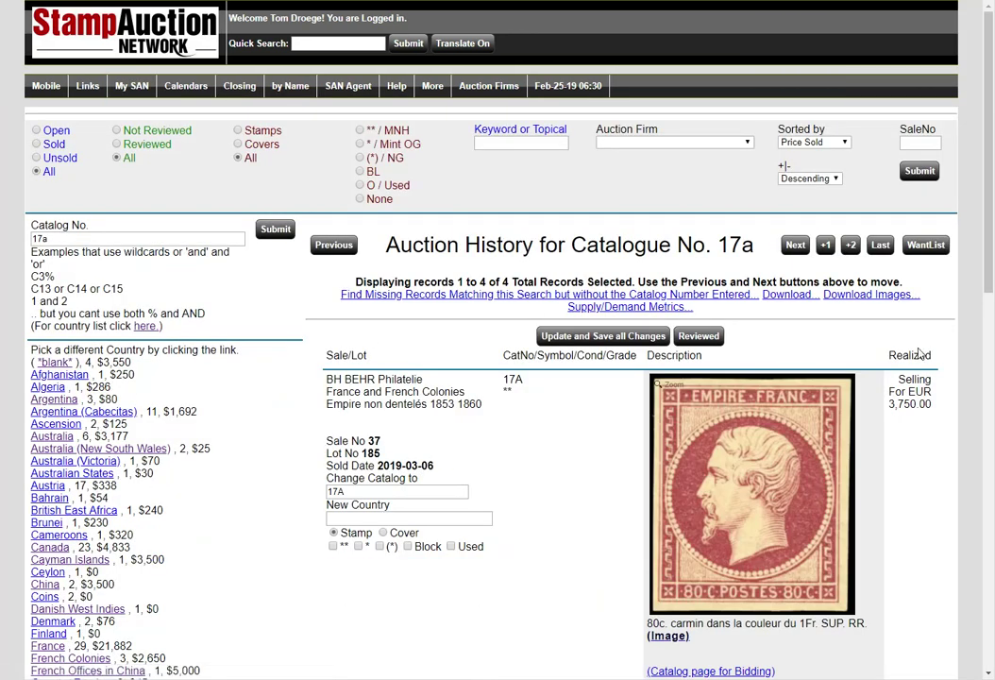
scroll(964, 275, down, 10)
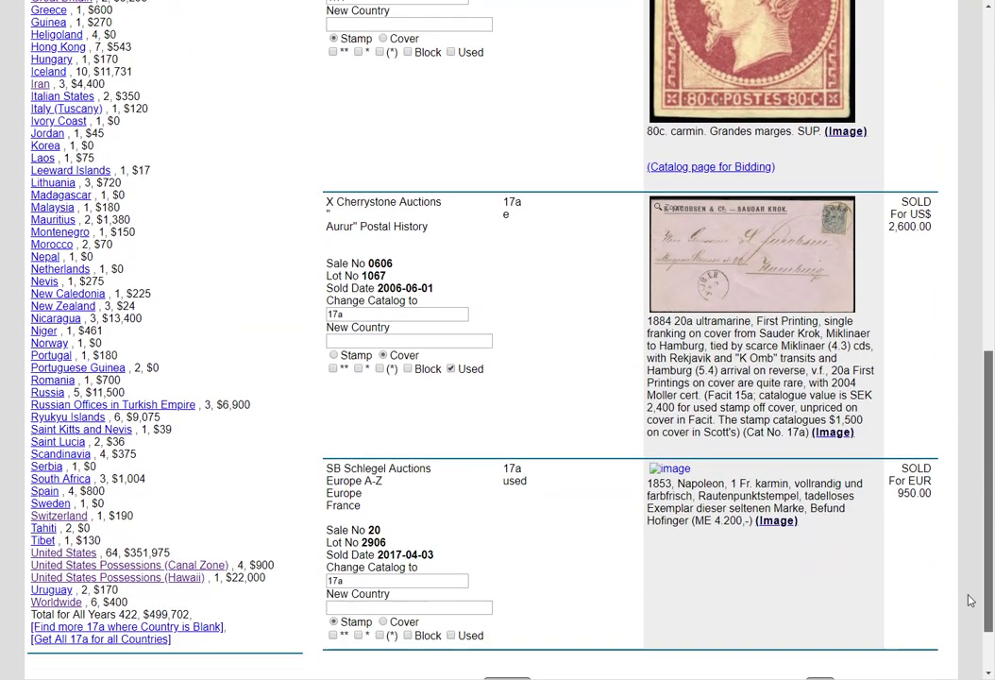
click(62, 491)
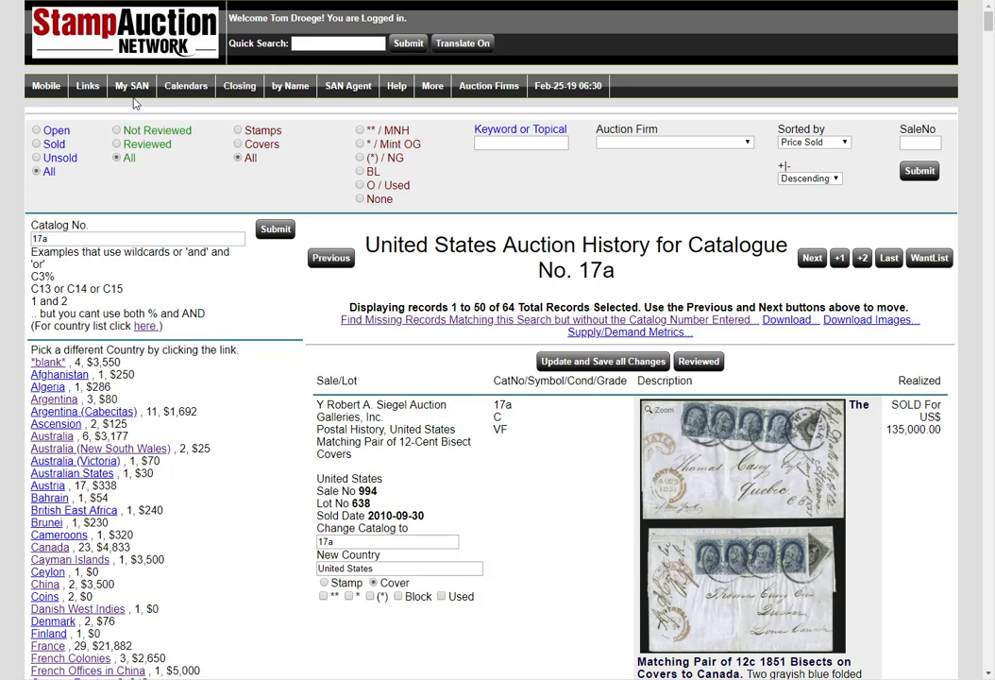
Step: Open the search by country and catalog number for United States 17a
mouse_move(114, 85)
mouse_move(988, 21)
mouse_down()
mouse_move(988, 50)
mouse_move(989, 21)
mouse_up()
mouse_move(132, 89)
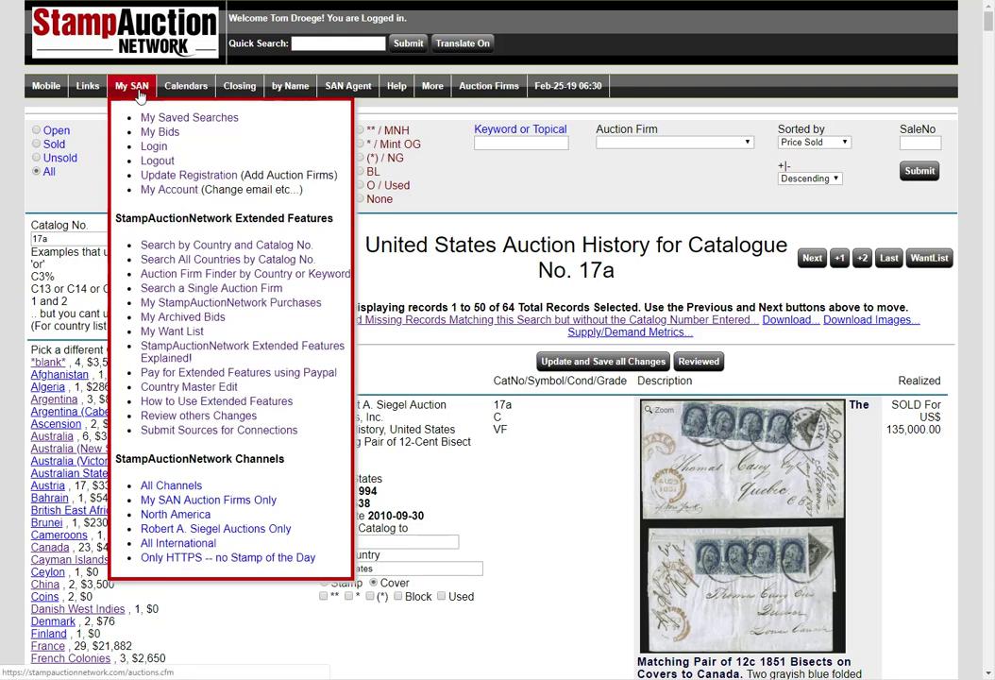
click(202, 247)
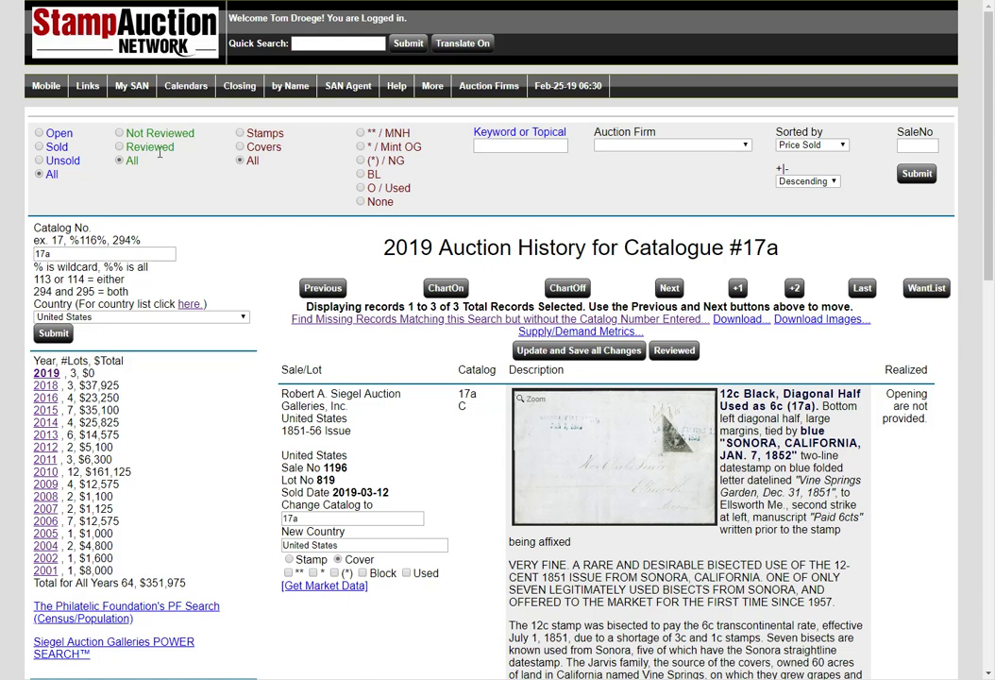
Step: Filter the 17a auction history to lots that are not reviewed and to covers only
click(128, 134)
click(929, 183)
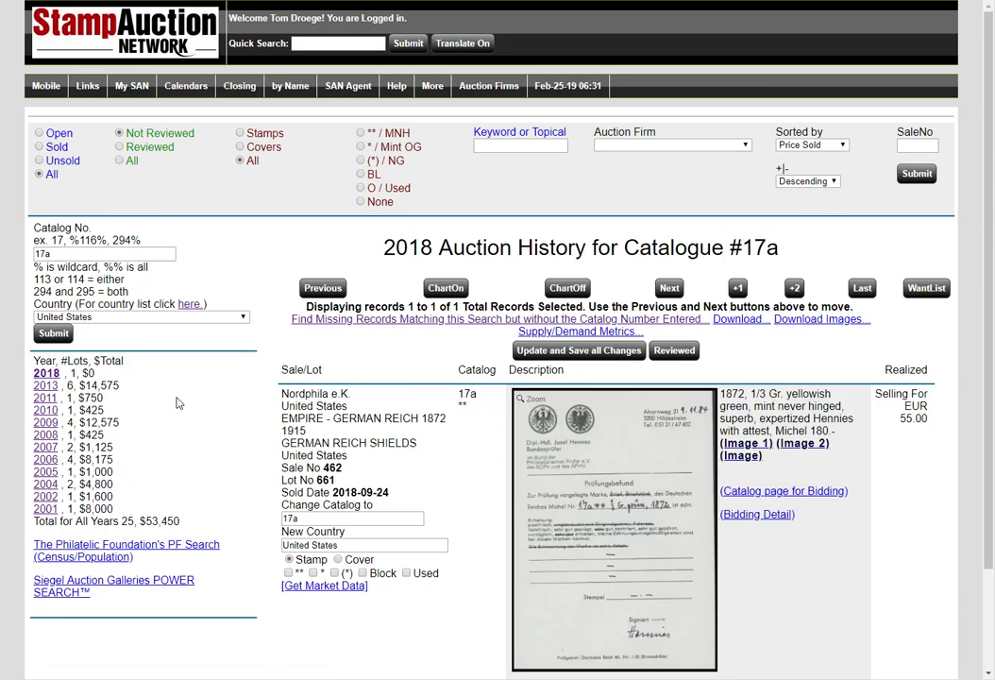
drag(97, 472, 114, 497)
click(146, 427)
click(917, 173)
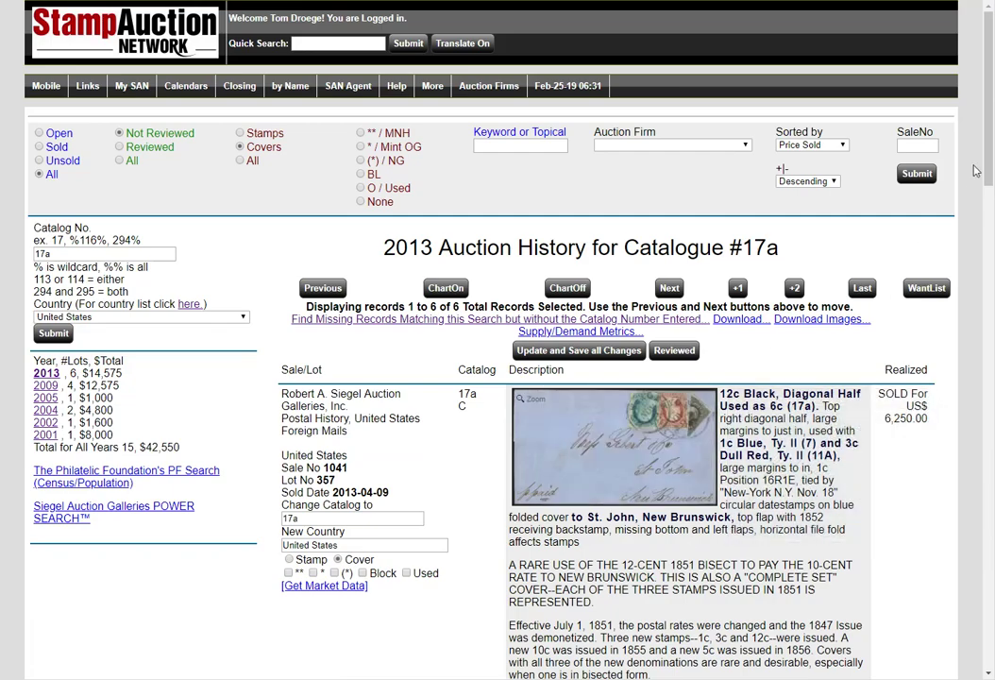
Step: Reclassify the 2013 San Francisco bisect on piece, lot 3134, as a stamp and save the change
drag(988, 149, 988, 591)
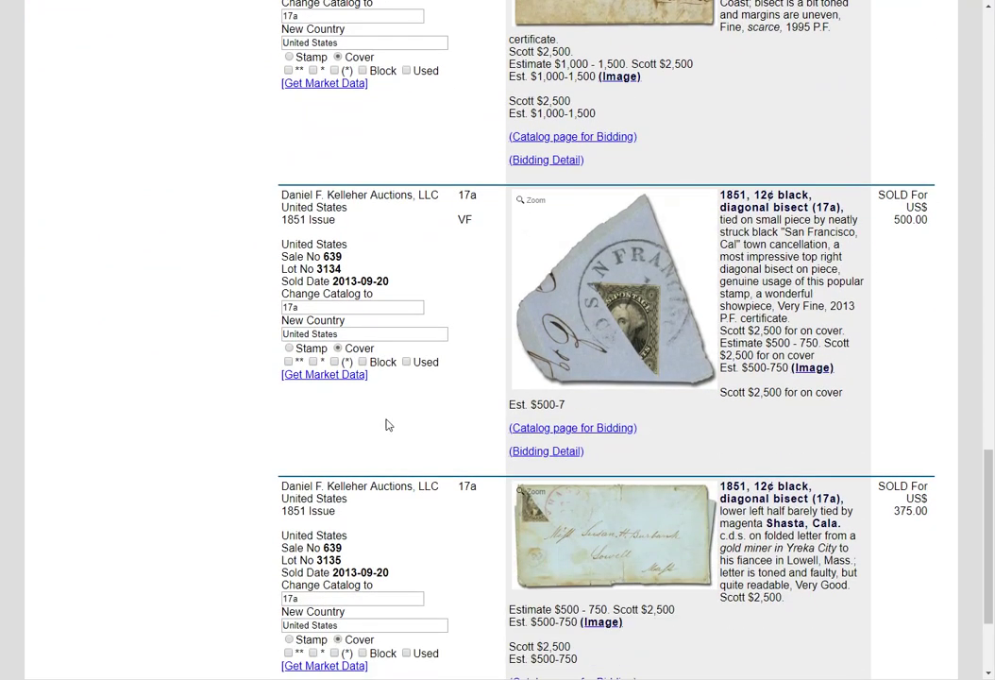
drag(988, 465, 989, 13)
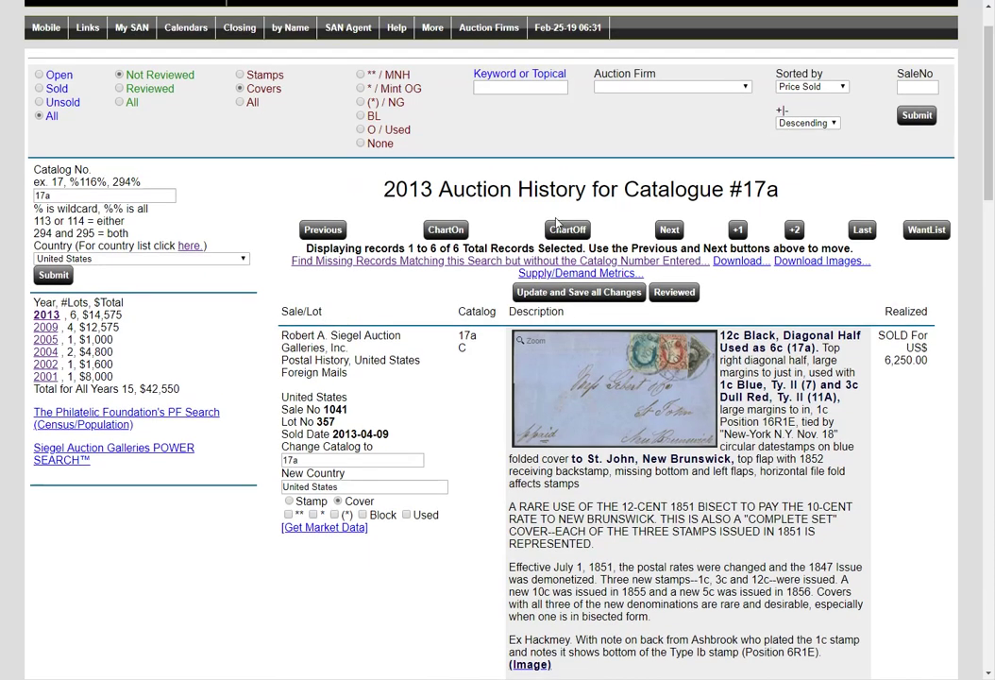
click(577, 292)
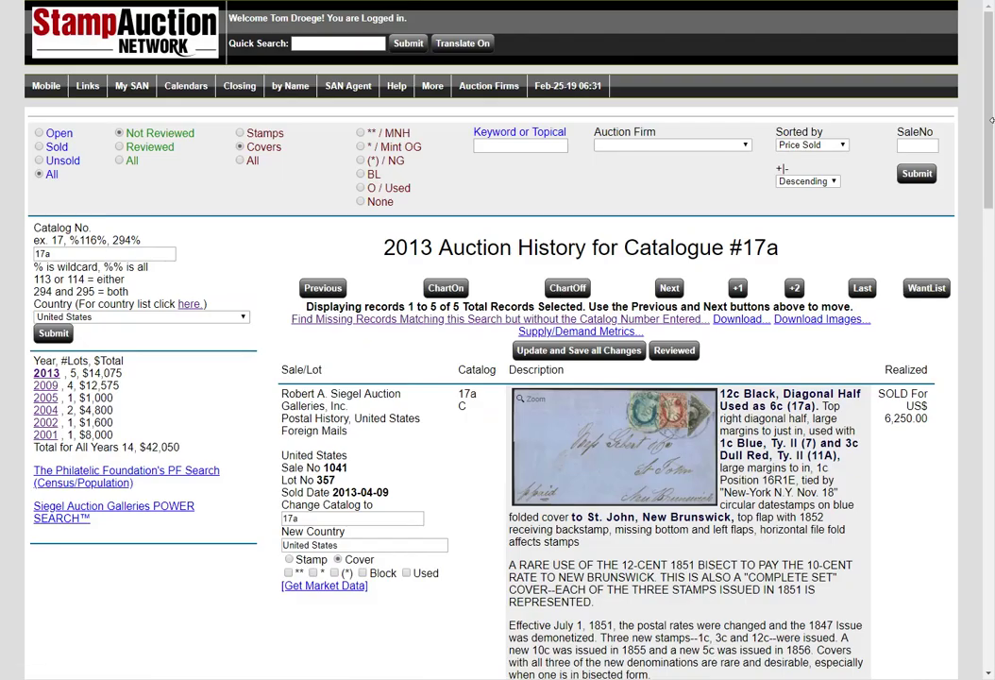
Step: Mark the remaining 2013 covers and the 2009 covers of 17a as reviewed
drag(989, 142, 955, 132)
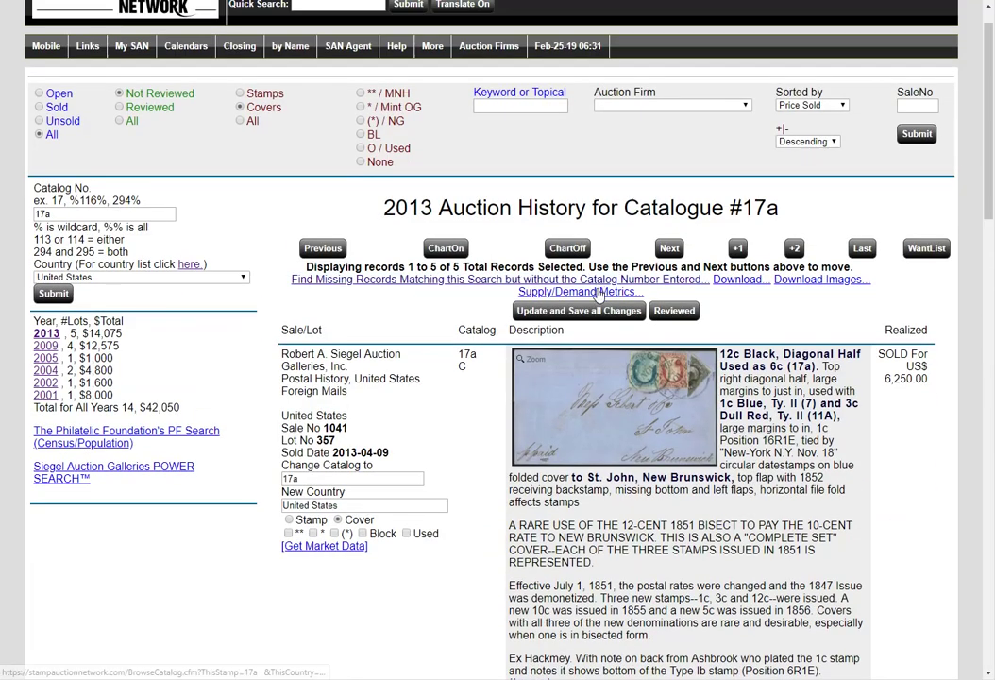
click(685, 317)
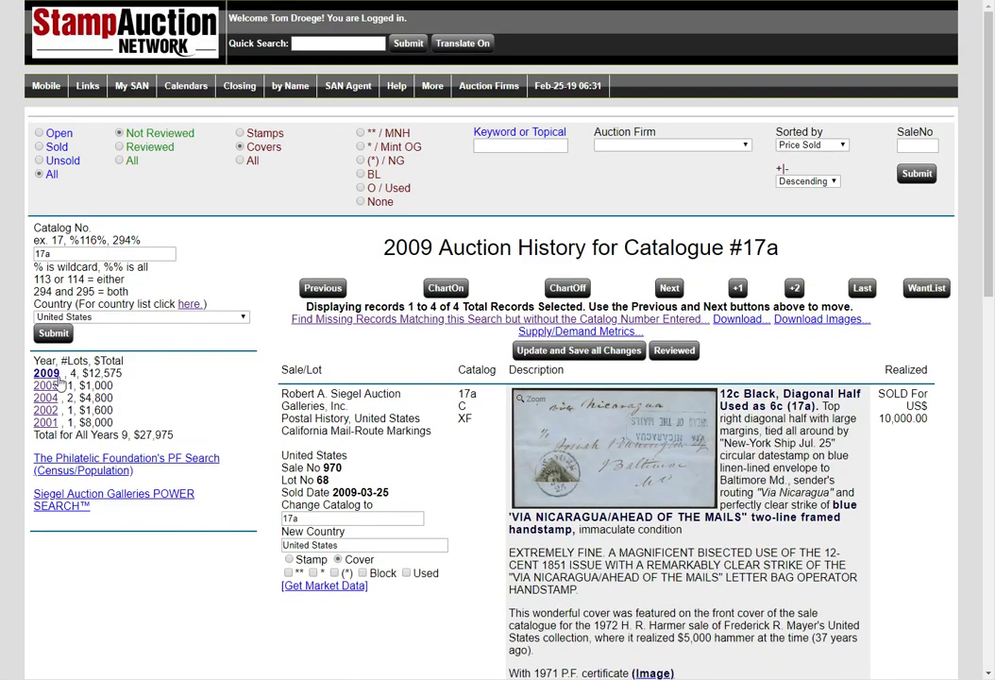
mouse_move(989, 184)
mouse_down()
mouse_move(989, 551)
mouse_move(989, 179)
mouse_up()
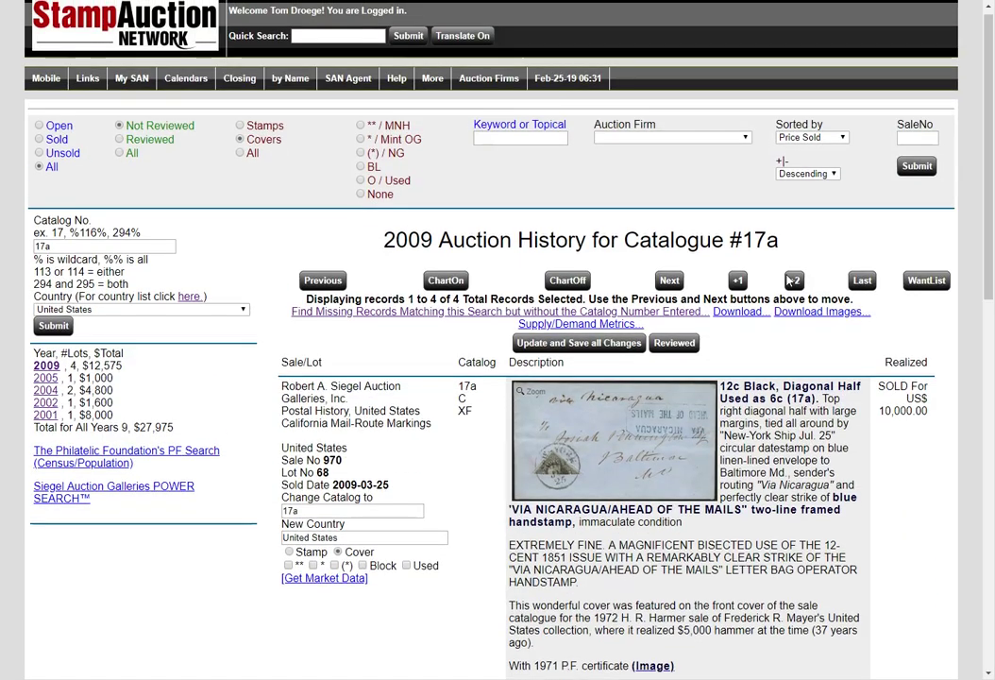
click(664, 344)
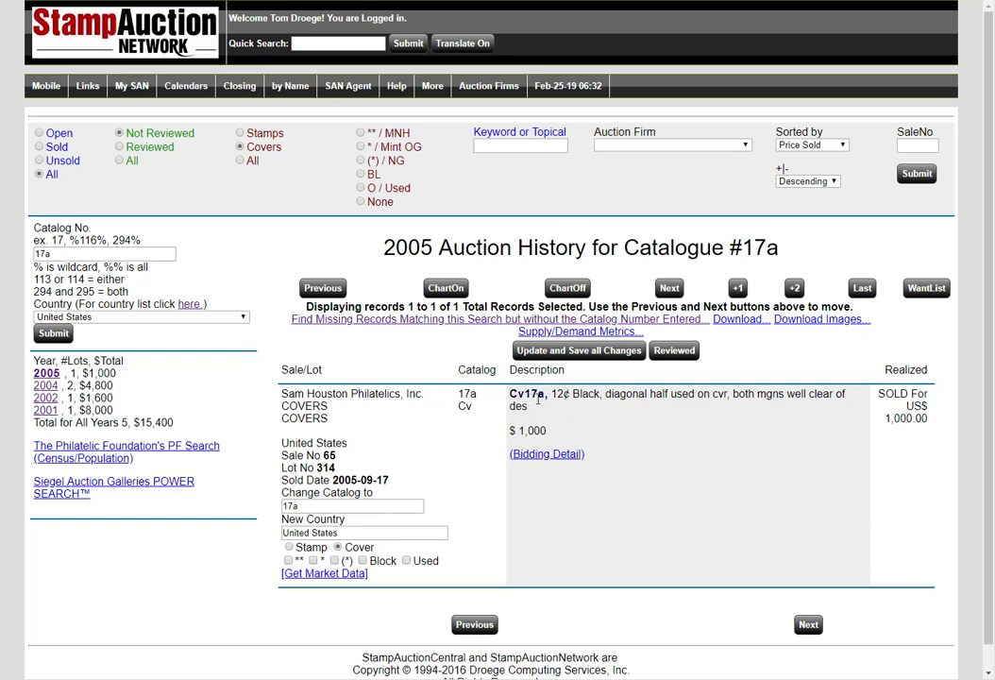
Step: Check the 2005, 2004, 2002 and 2001 covers of 17a and mark each year's lots as reviewed
click(663, 352)
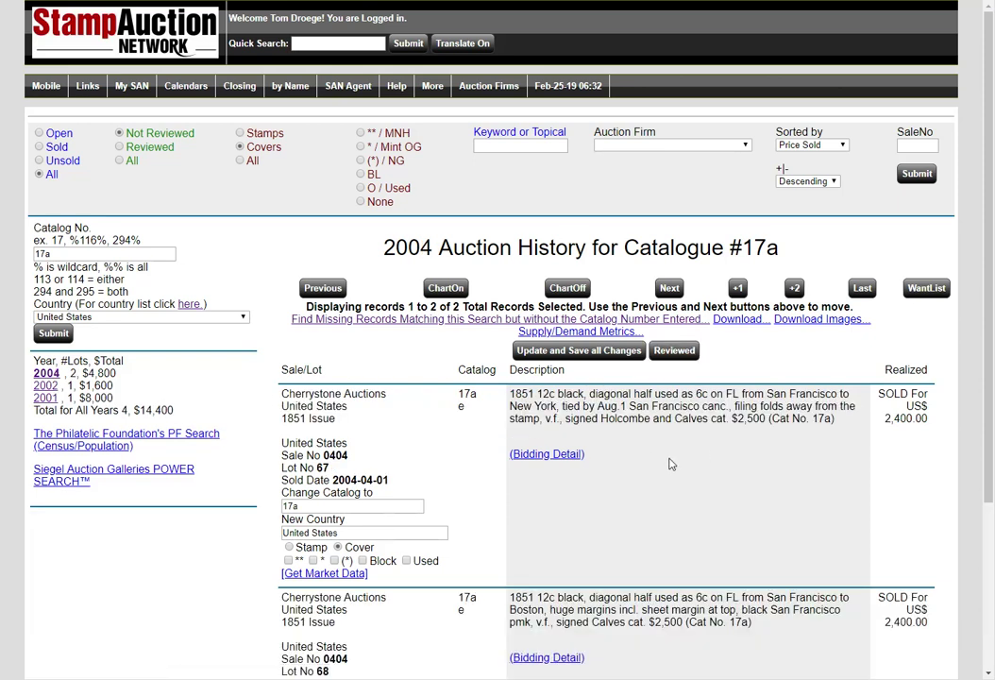
scroll(670, 464, down, 3)
scroll(666, 472, up, 2)
click(673, 284)
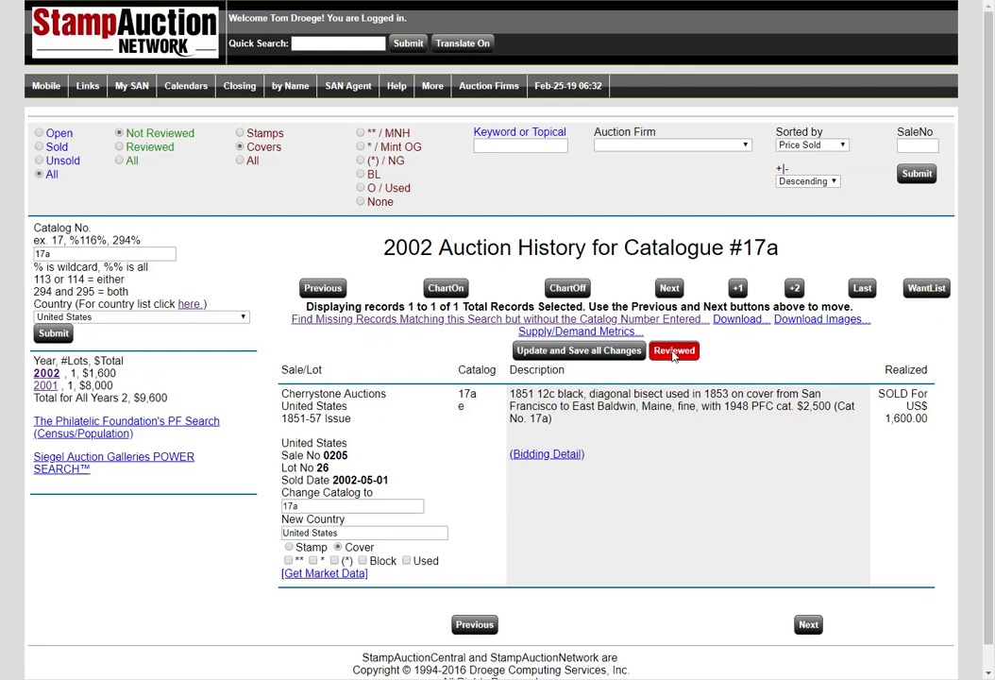
click(673, 355)
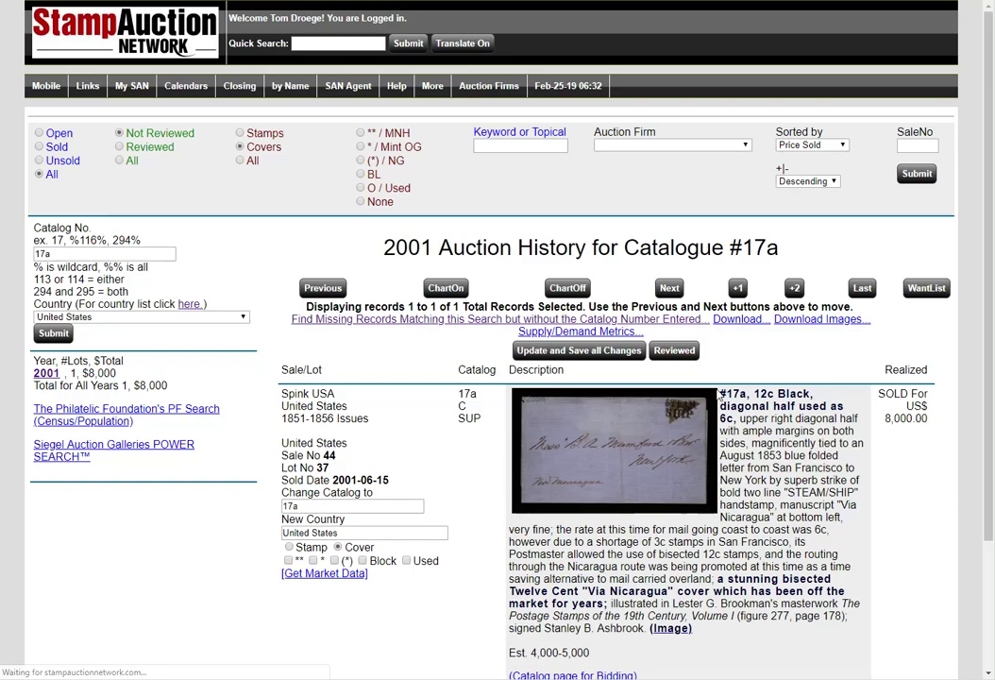
click(673, 355)
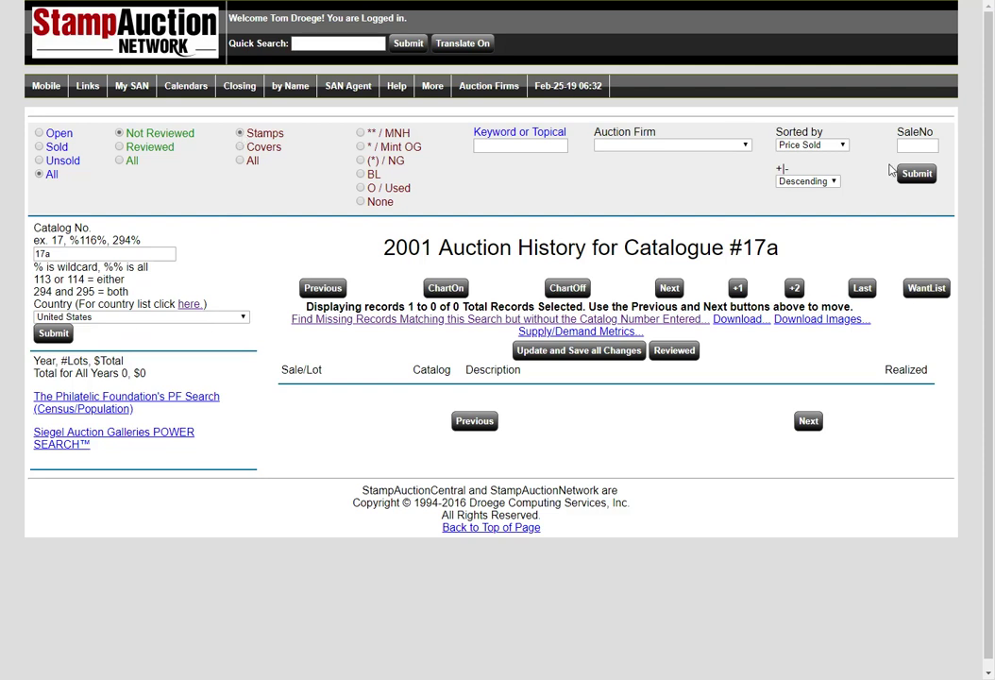
Step: Filter the not-reviewed 17a lots to stamps only and display the 2018 listing
click(916, 175)
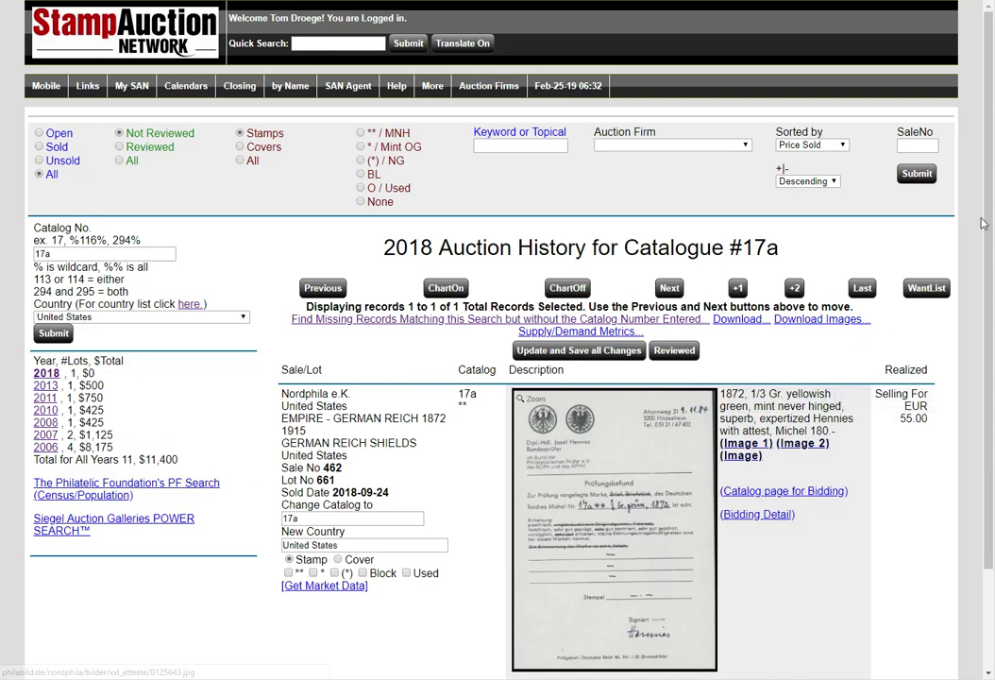
click(45, 385)
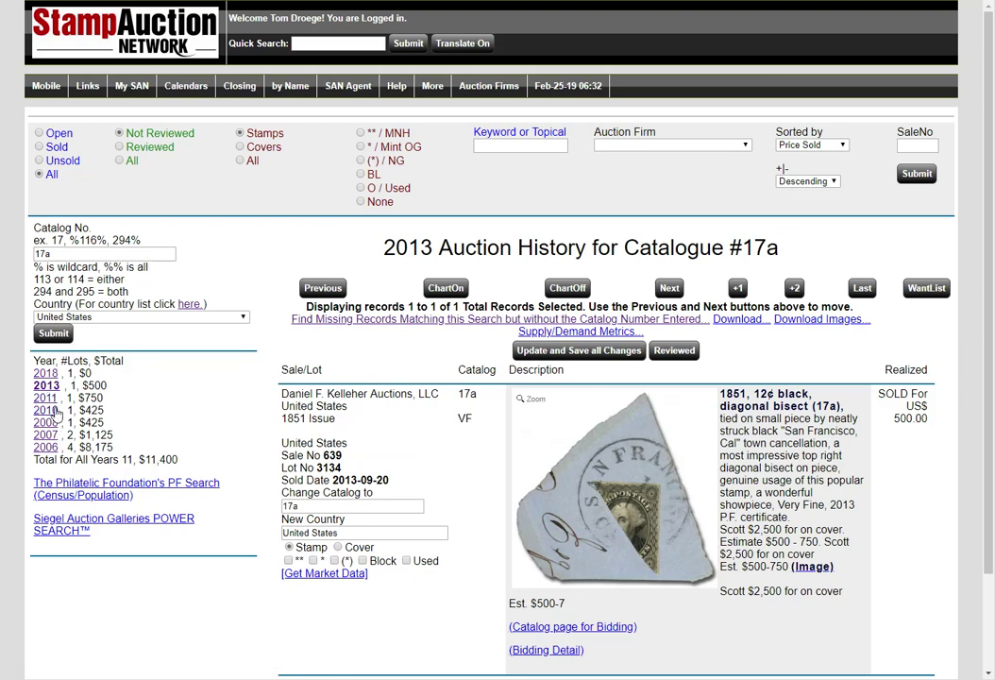
click(46, 374)
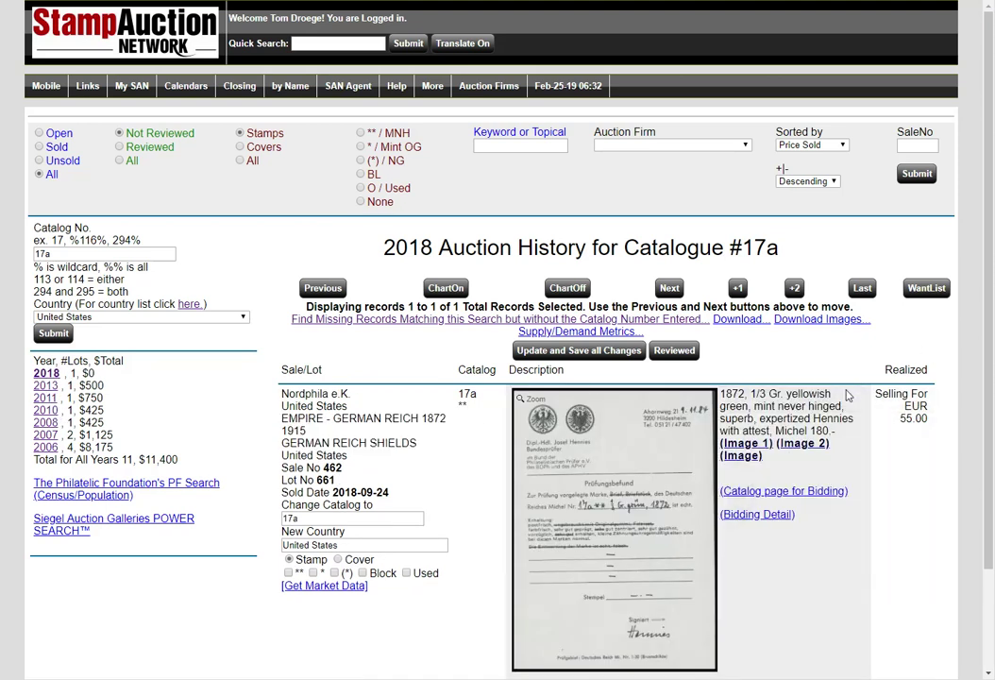
Step: Set the new country of the 2018 German Reich lot to Germany and save the change
triple_click(344, 548)
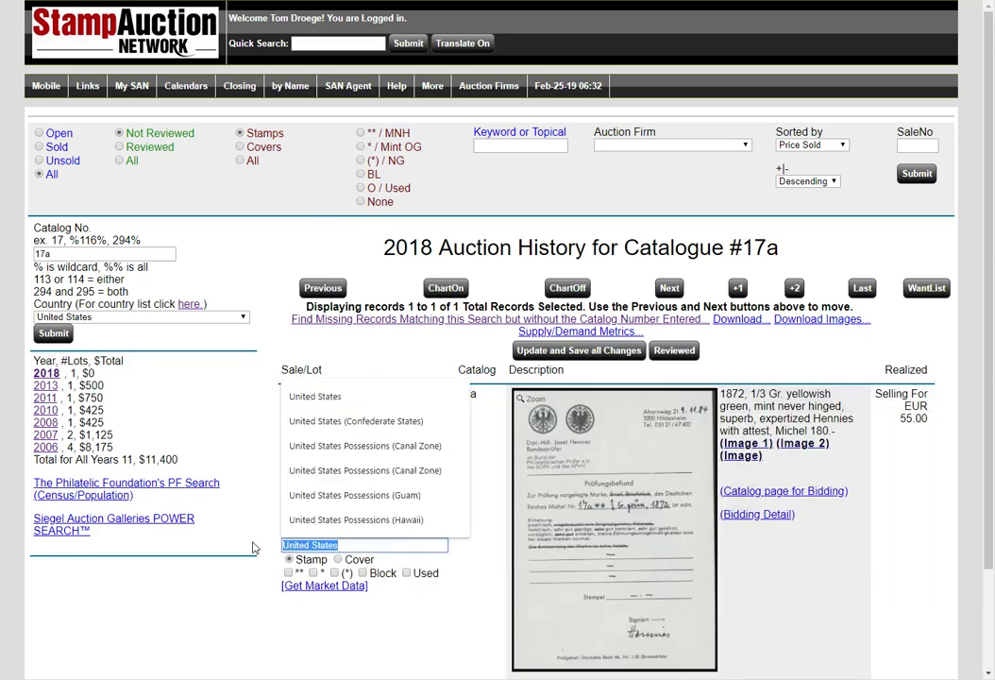
text(Germany)
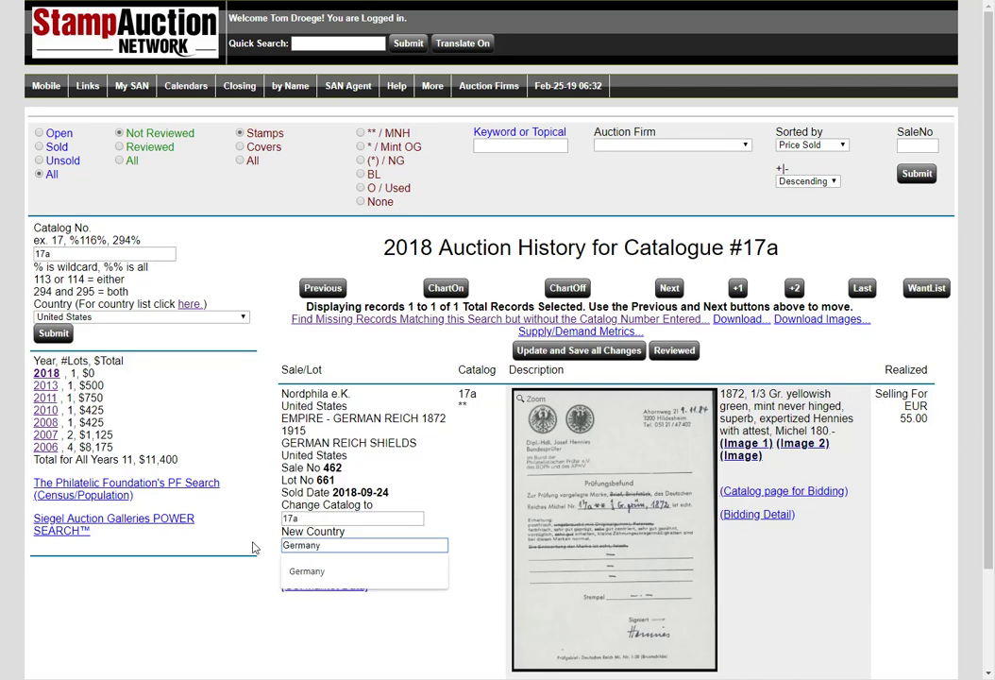
click(578, 353)
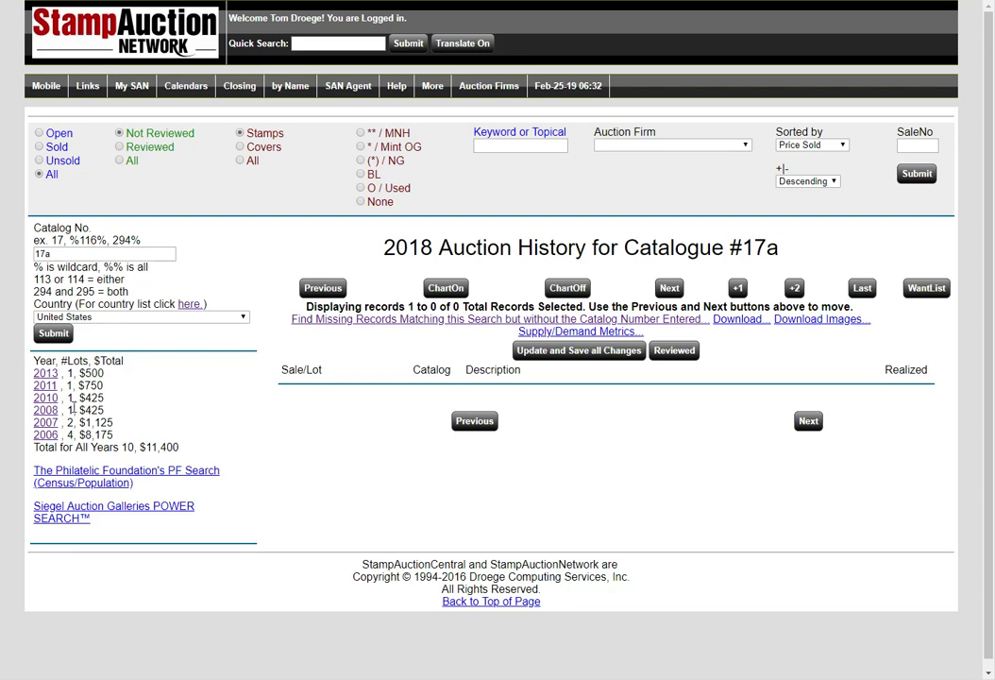
Step: Open the 2013 stamp listing for 17a and mark its bisect on piece as reviewed
click(45, 376)
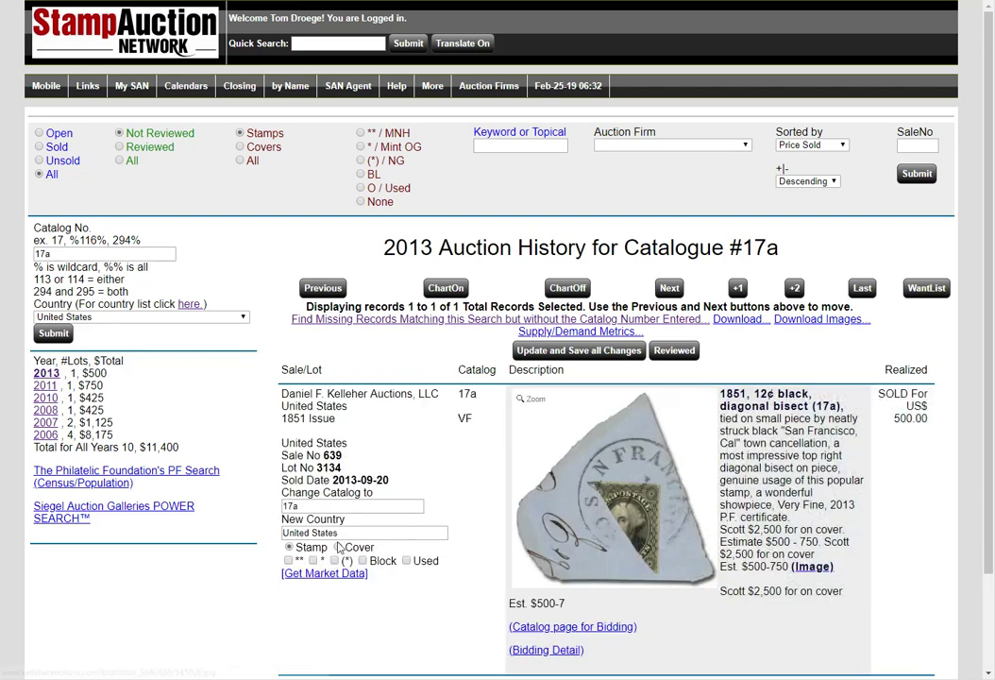
click(674, 350)
Step: Set the new country of the 2011 Ryukyus lot to Ryukyu Islands, save it, and consult the country list
click(47, 373)
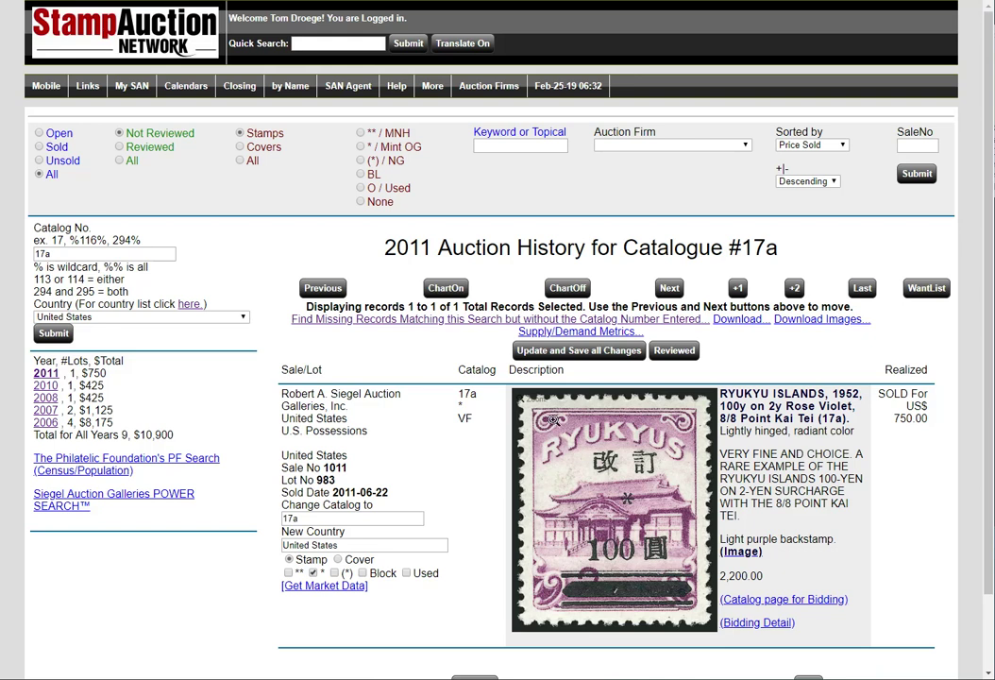
triple_click(345, 545)
text(Ryukyu Islands)
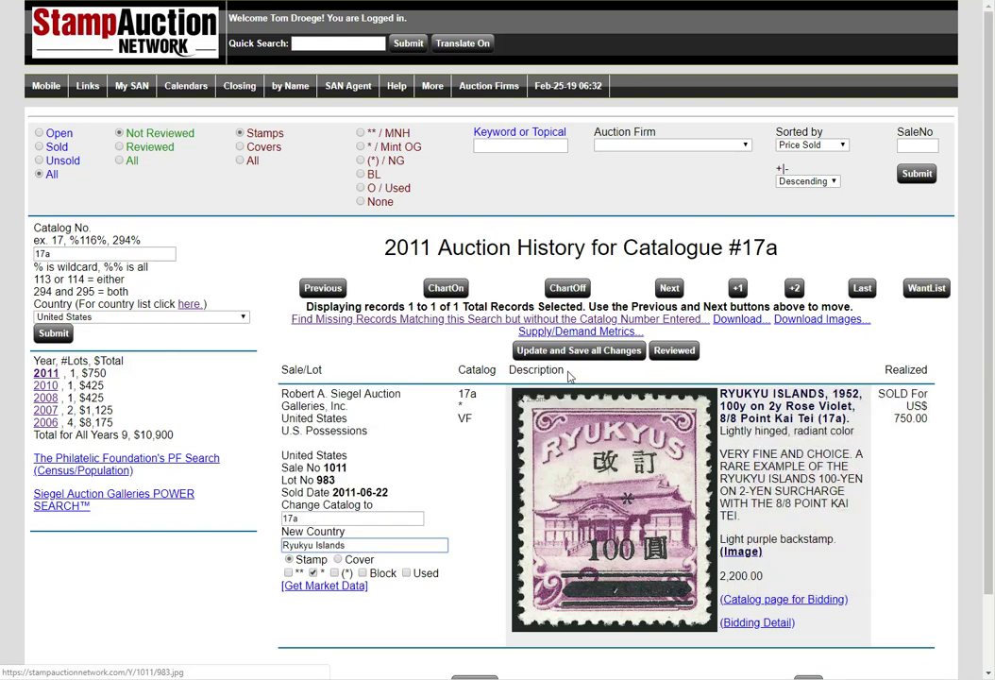
click(572, 355)
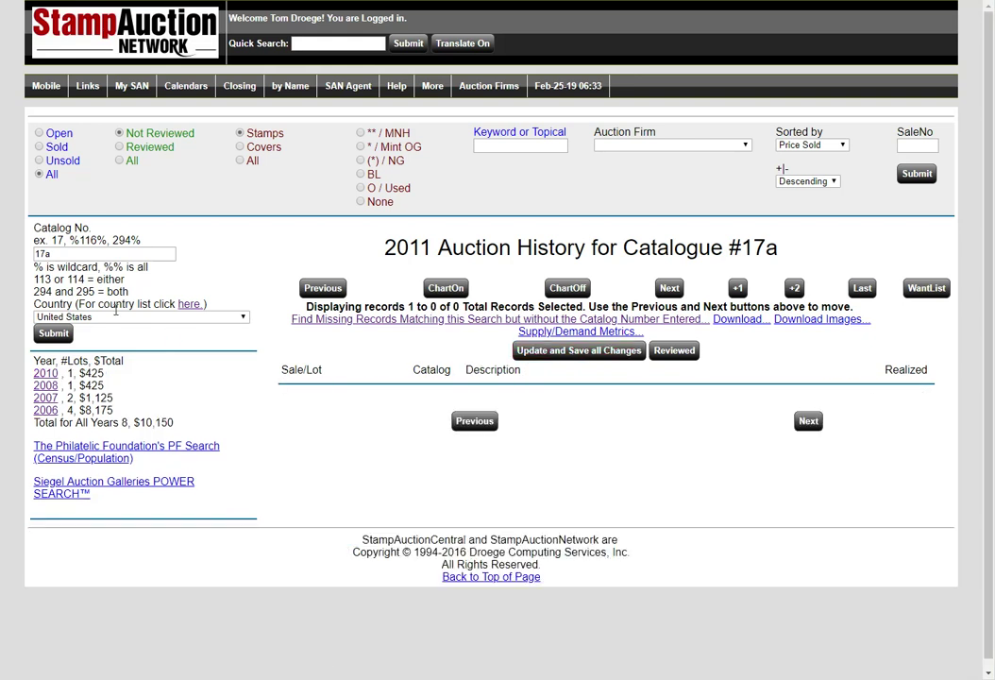
click(189, 307)
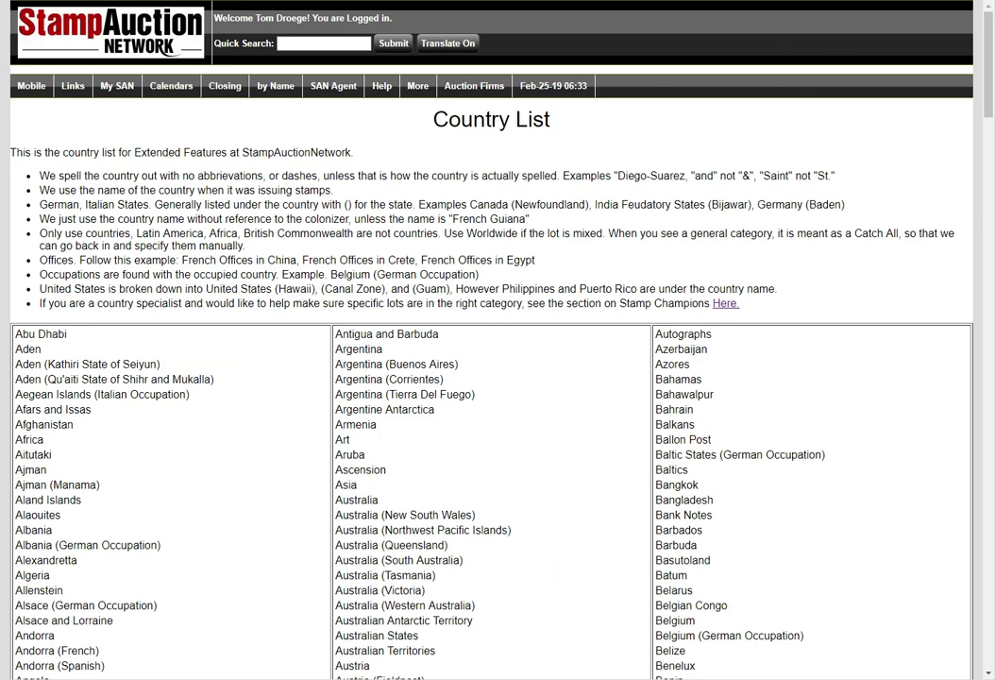
key(alt+Left)
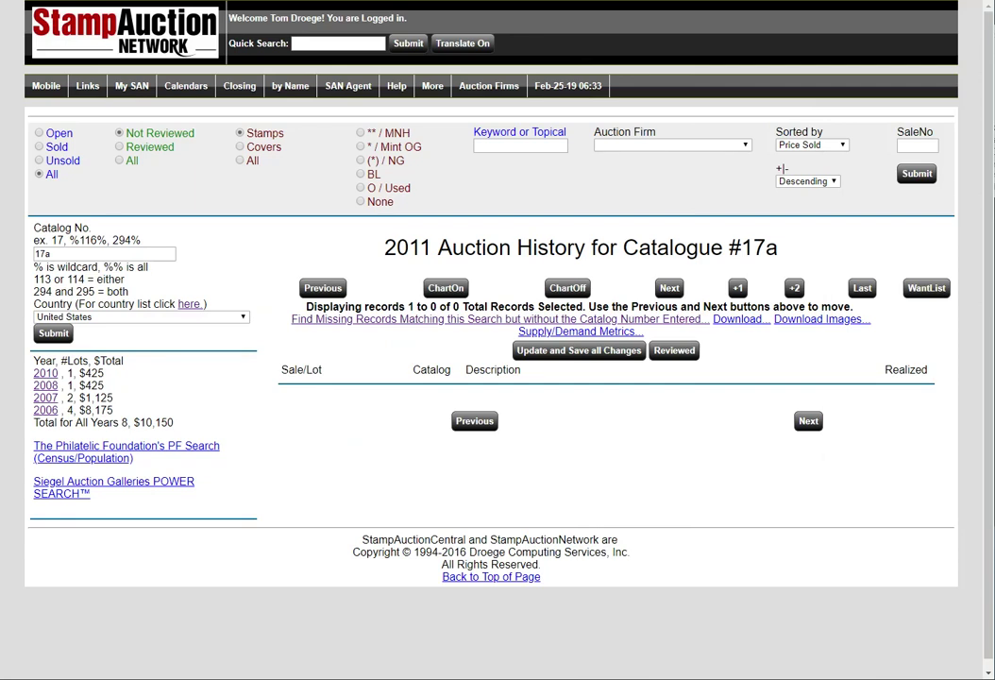
Step: Reclassify the 2010 Baltimore bisect, lot 3744, as a cover and save the change
click(45, 374)
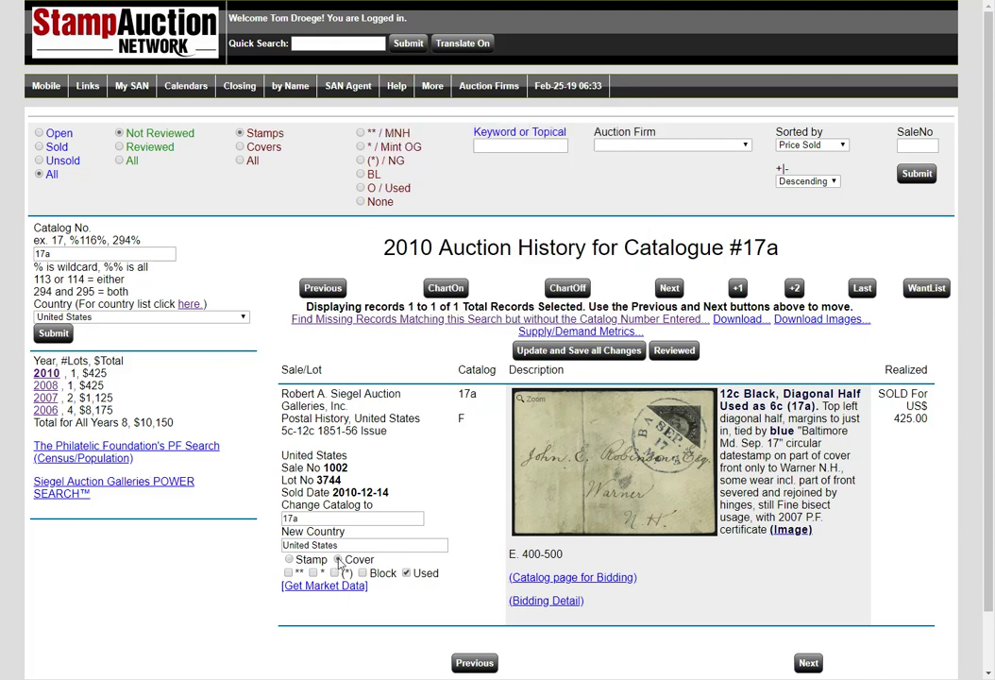
click(578, 351)
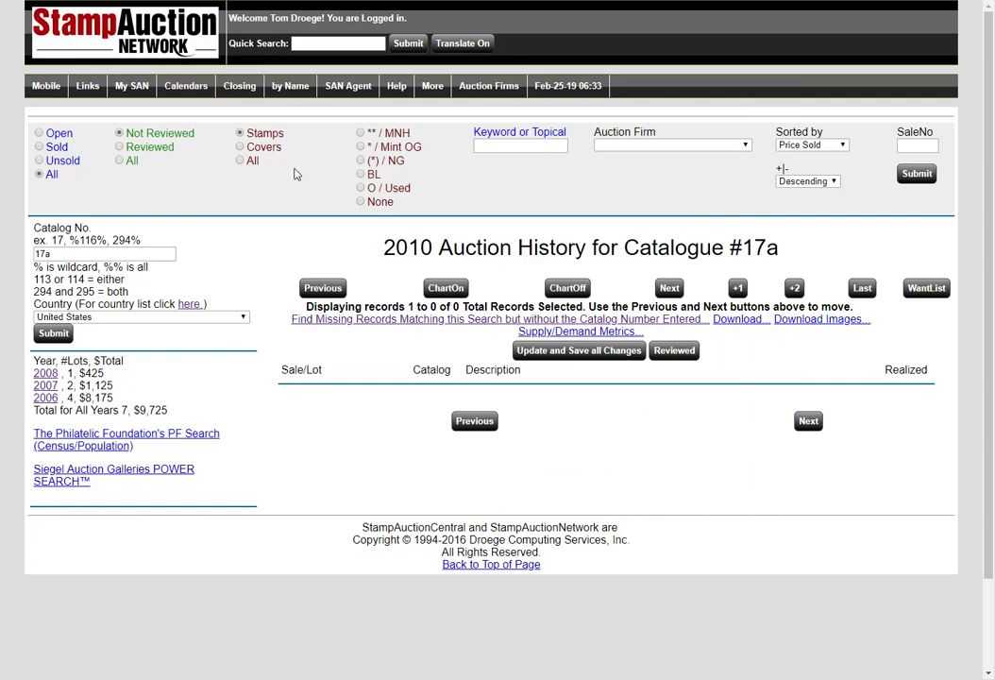
Step: Search all countries for catalogue number 17a and open the United States stamp listing
mouse_move(131, 92)
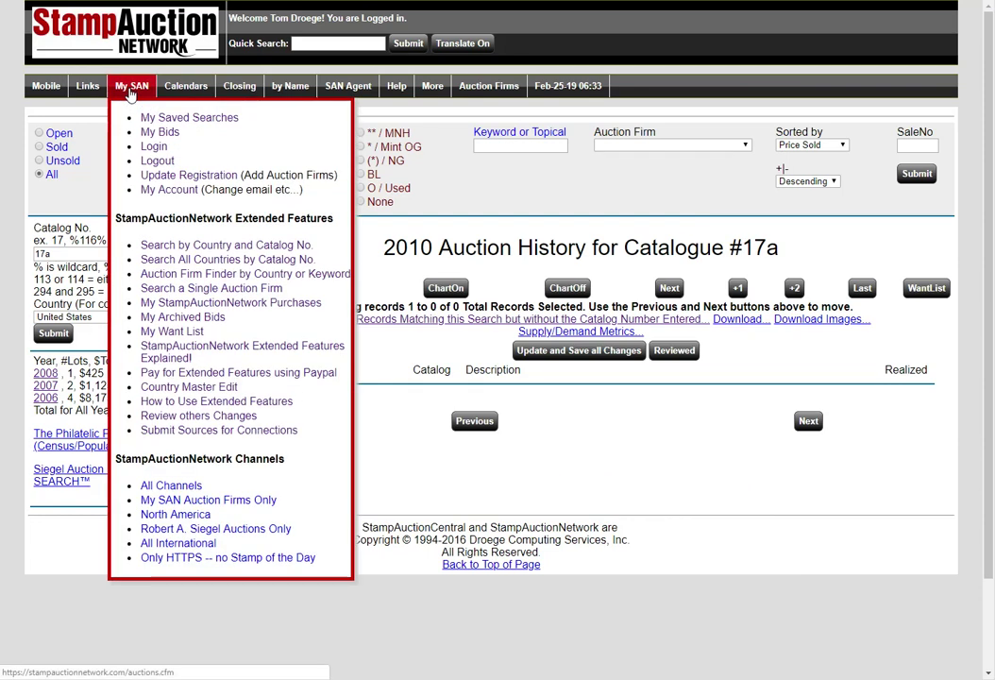
click(188, 263)
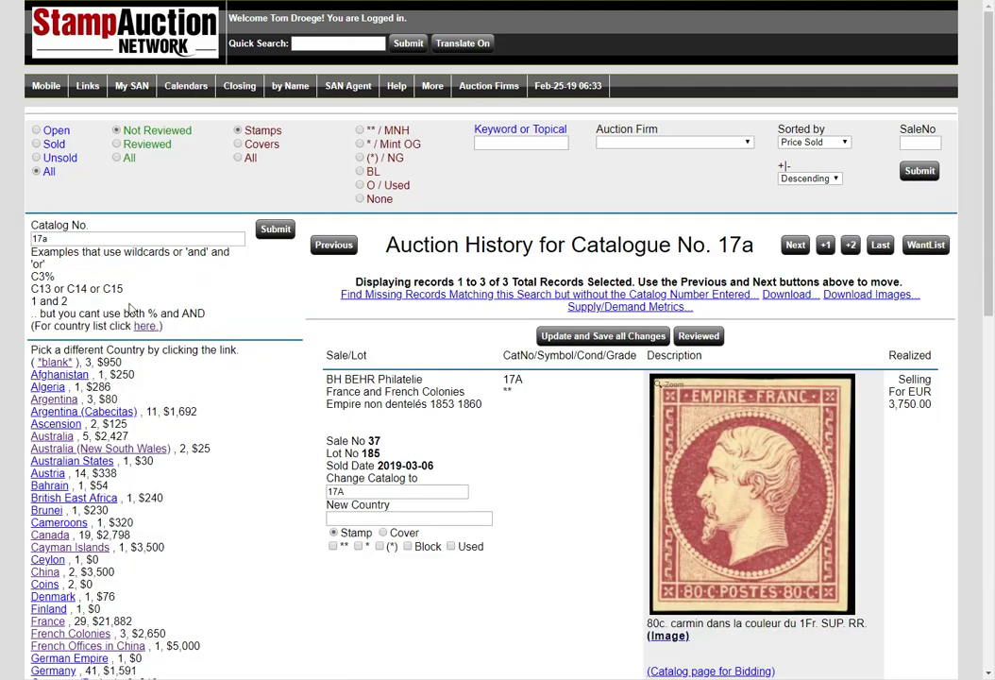
scroll(187, 451, down, 6)
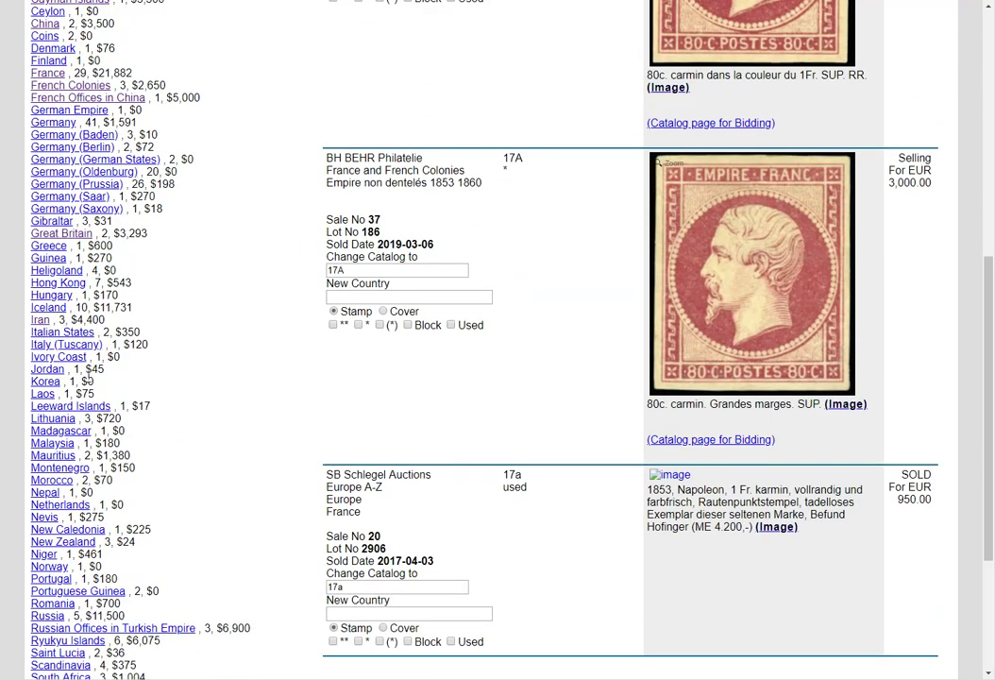
scroll(107, 283, down, 3)
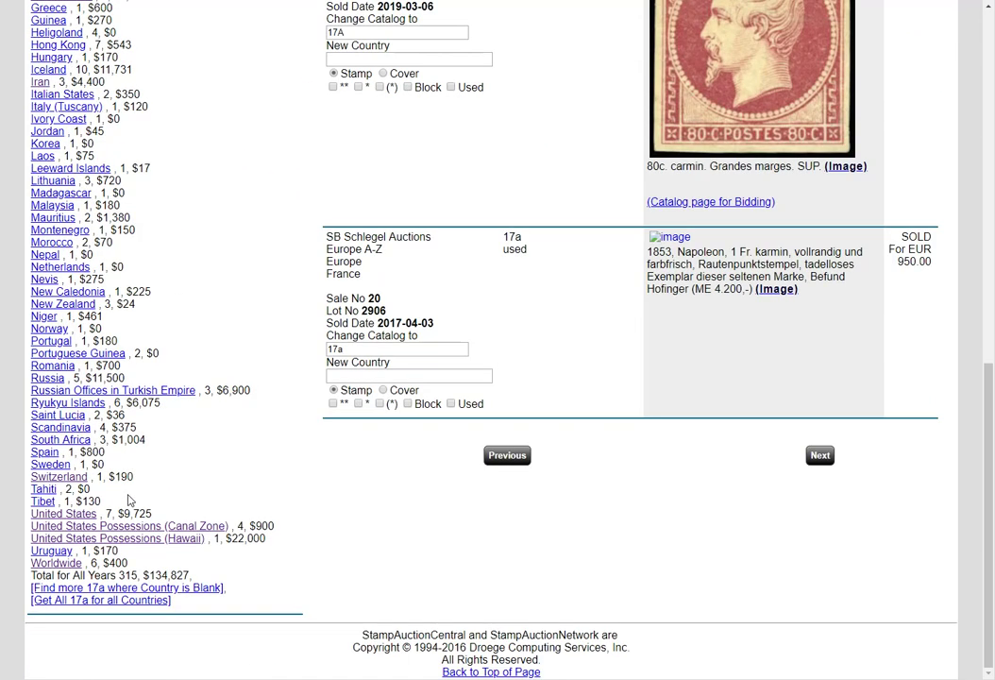
click(64, 514)
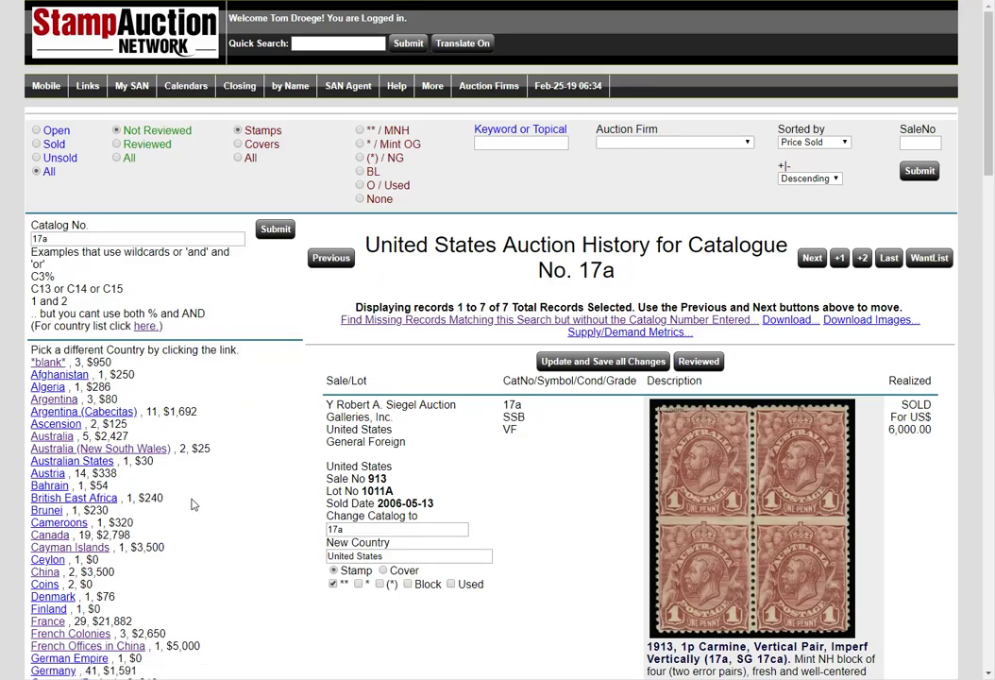
Step: Set the new country of the 2006 Siegel 1p Carmine block, lot 1011A, to Australia
scroll(191, 505, down, 2)
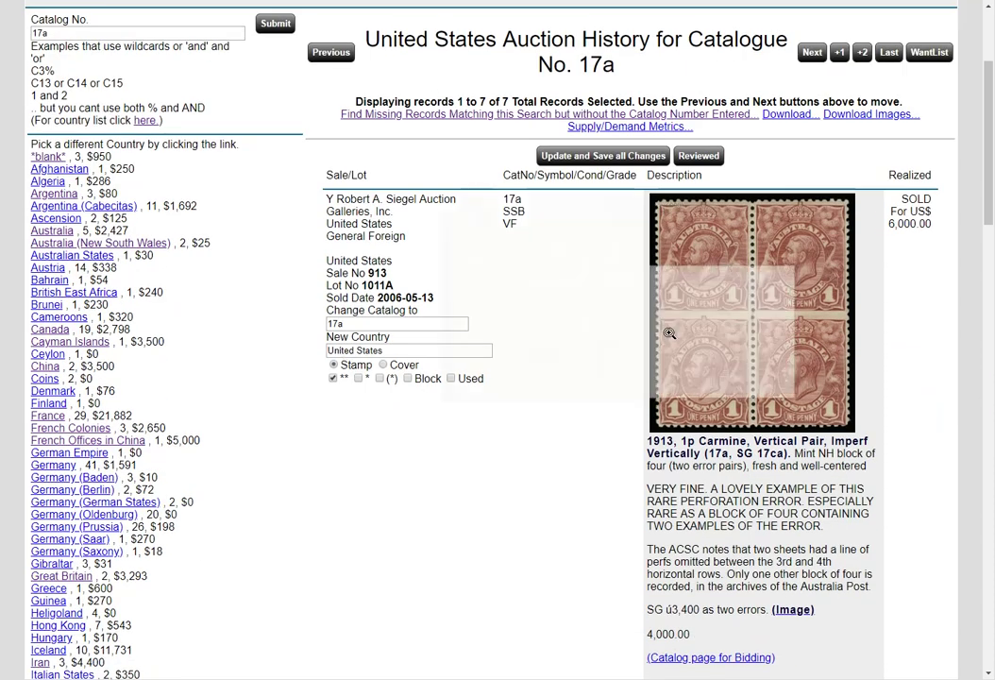
drag(396, 349, 305, 355)
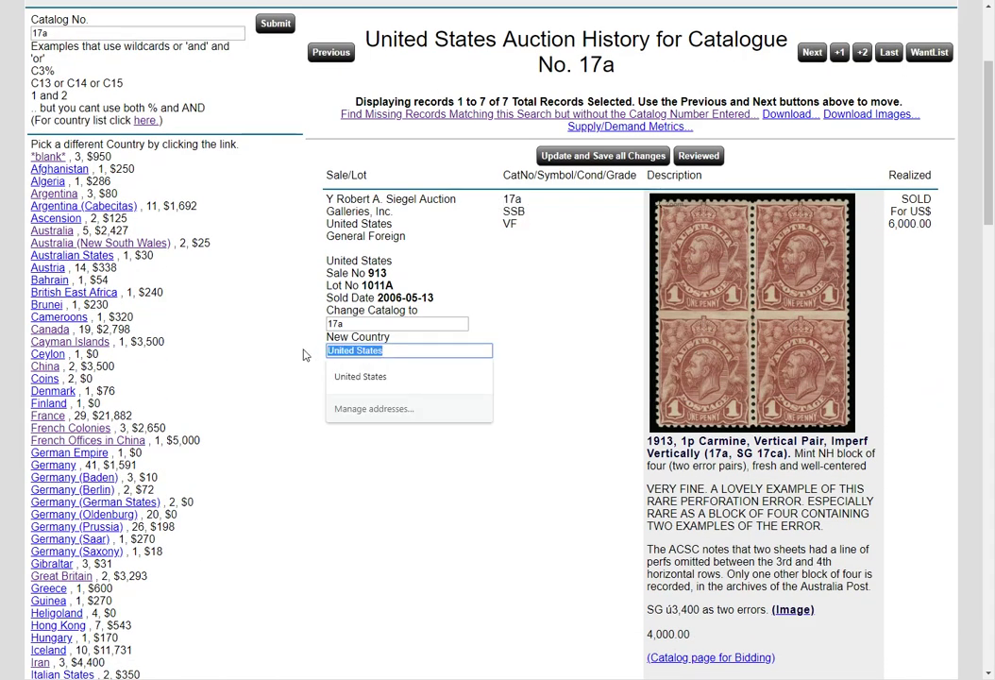
text(Au)
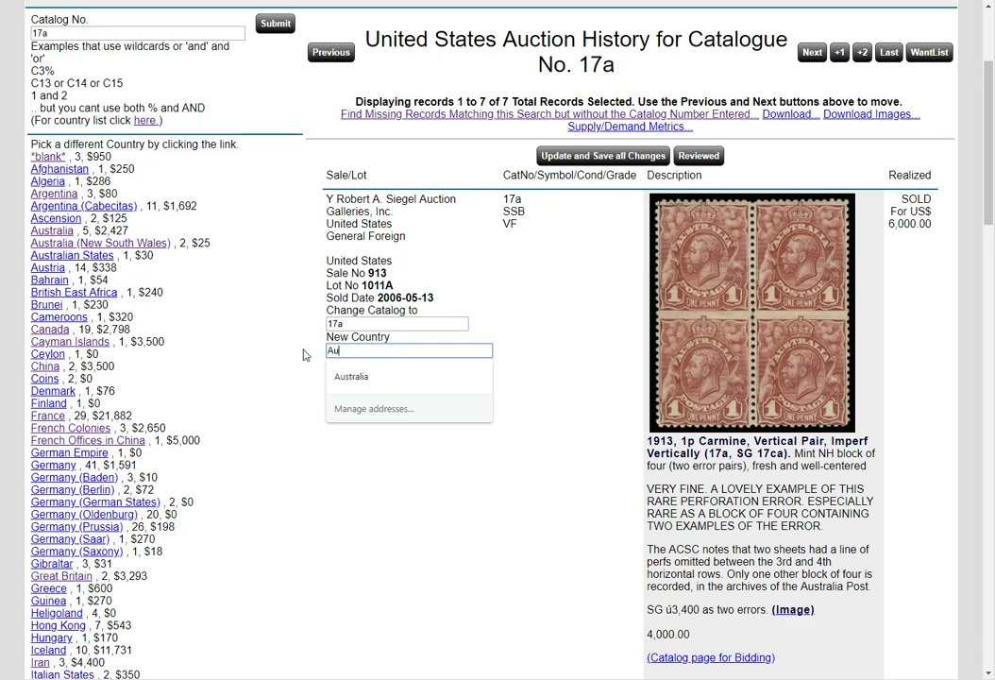
key(Down)
key(Return)
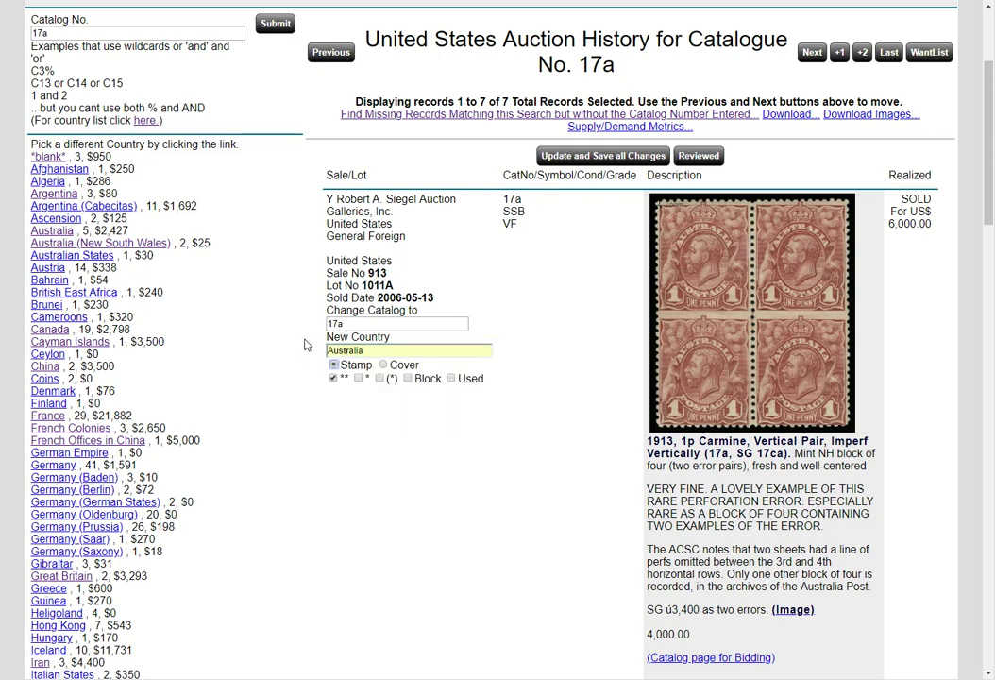
Step: Reclassify the diagonal bisect lots 1649, 114 and 218 as covers and save all changes
scroll(436, 466, down, 4)
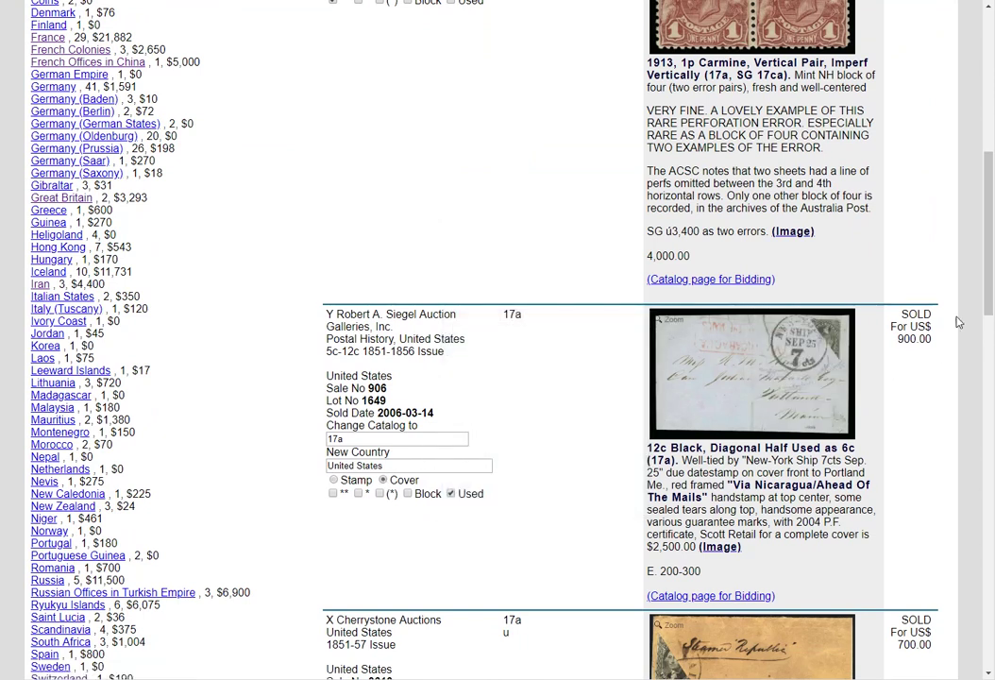
scroll(505, 410, down, 4)
click(383, 391)
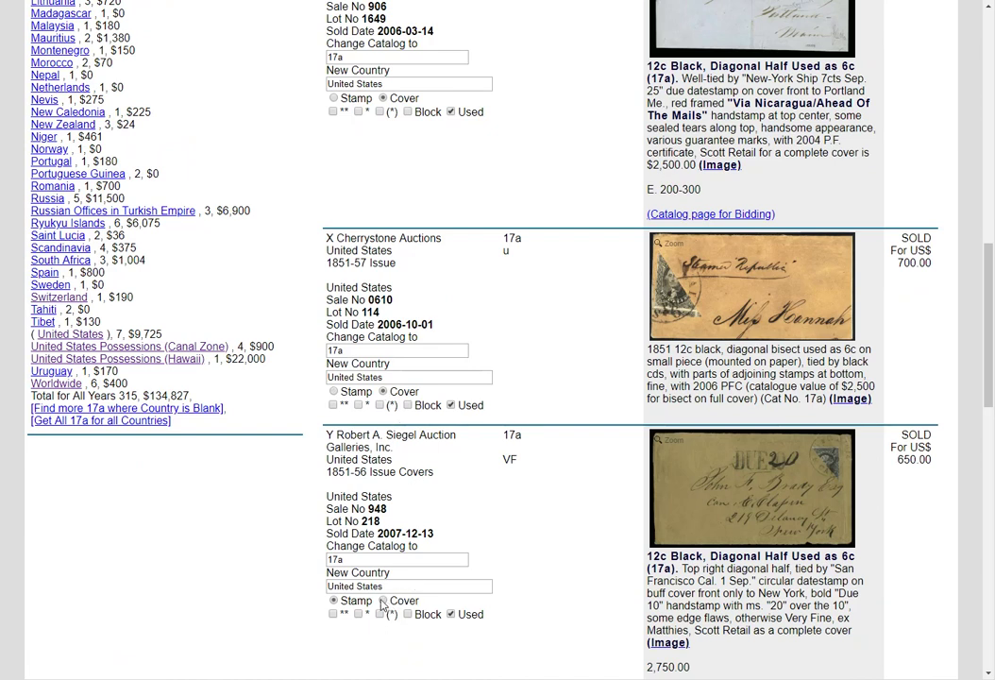
scroll(953, 353, down, 5)
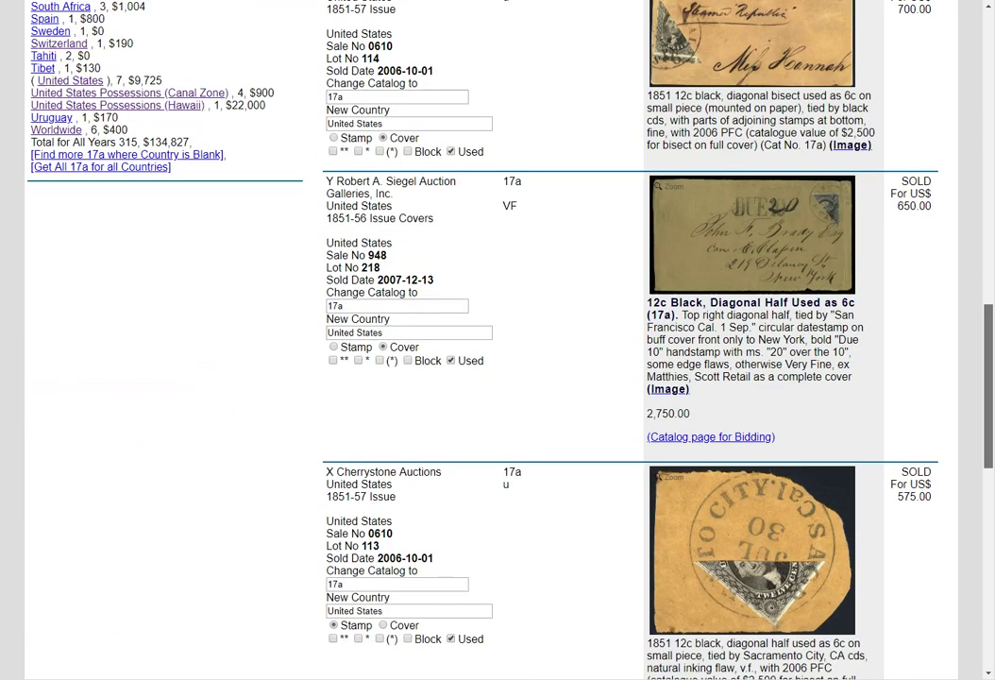
click(452, 459)
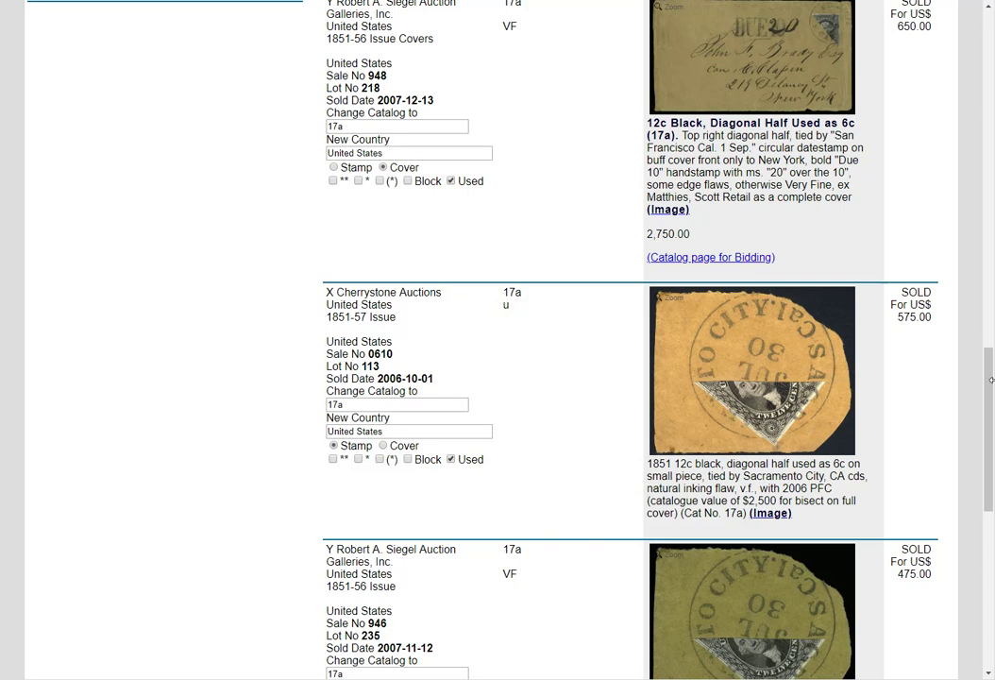
scroll(980, 472, down, 4)
scroll(980, 491, down, 3)
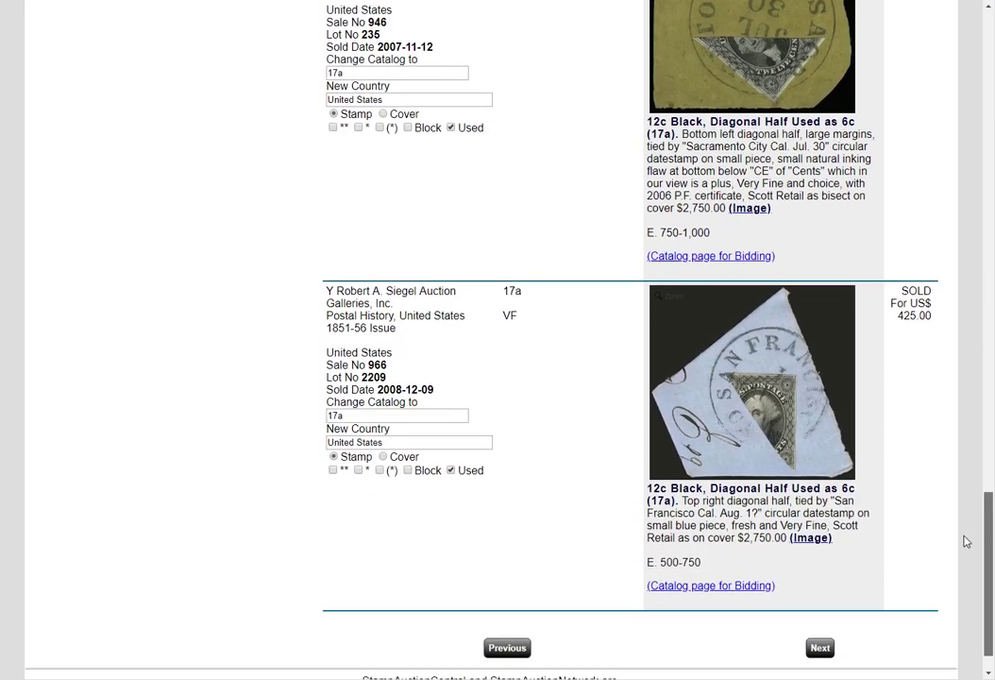
scroll(965, 552, up, 20)
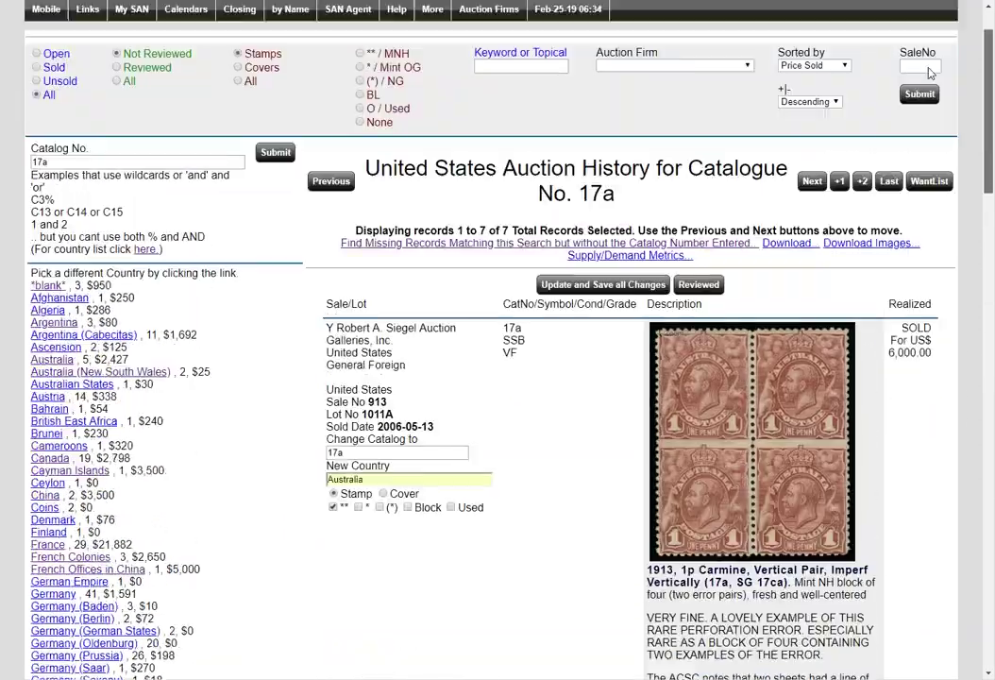
click(577, 364)
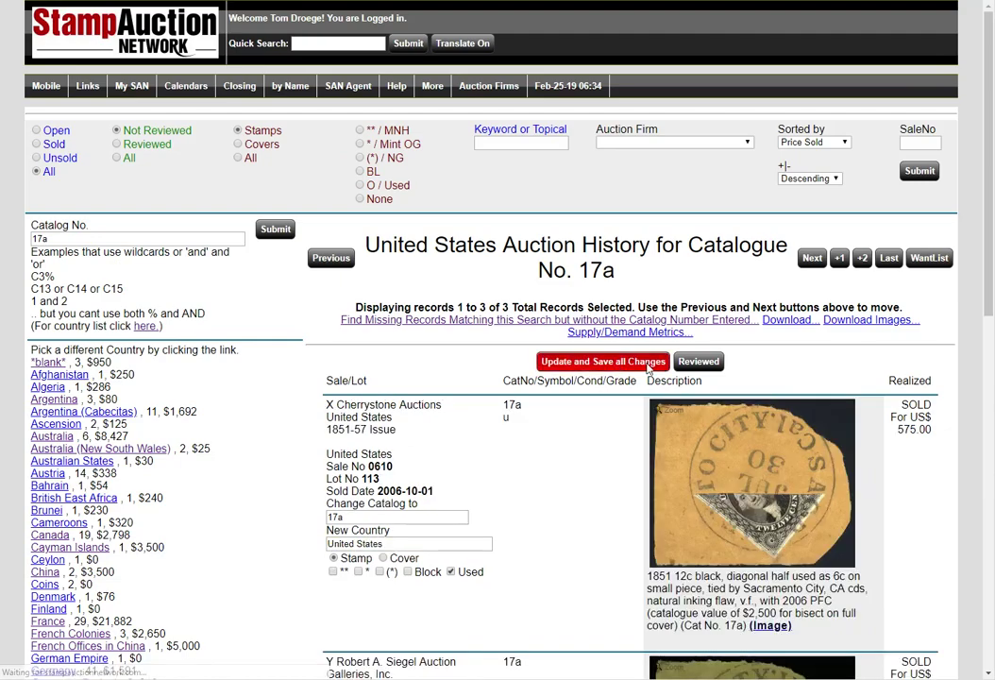
Step: Check the remaining United States 17a bisects on piece and mark them as reviewed
scroll(491, 378, down, 8)
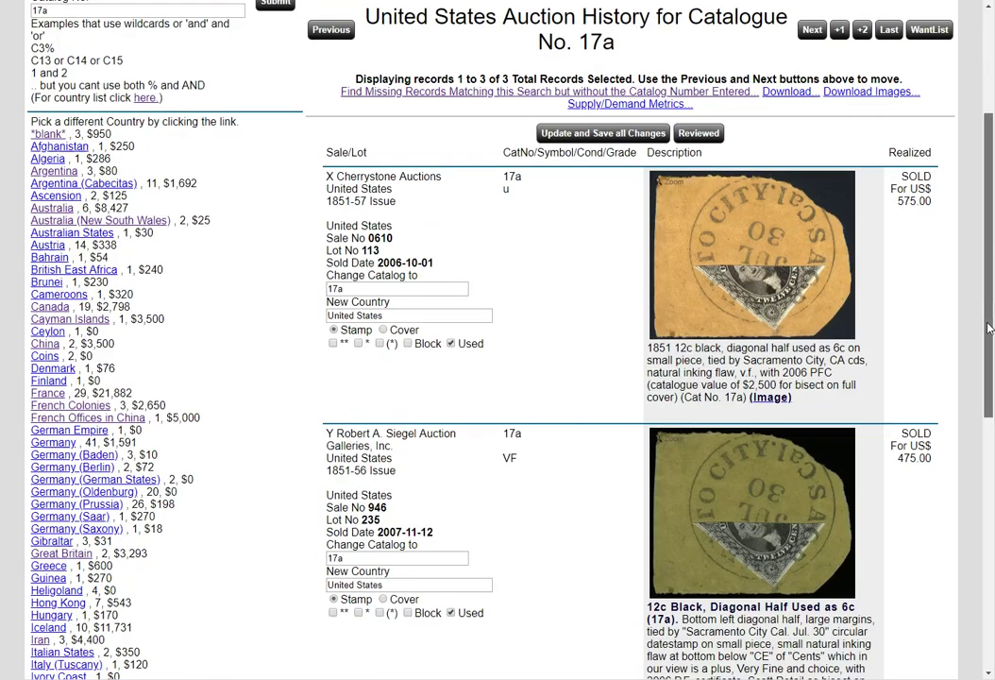
scroll(701, 268, up, 8)
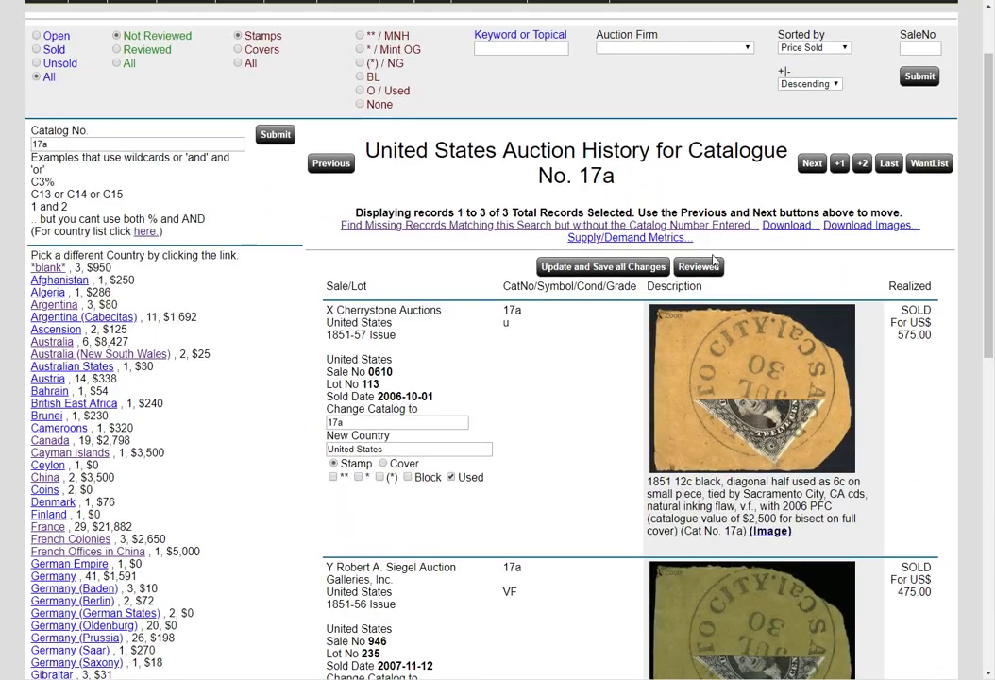
click(701, 268)
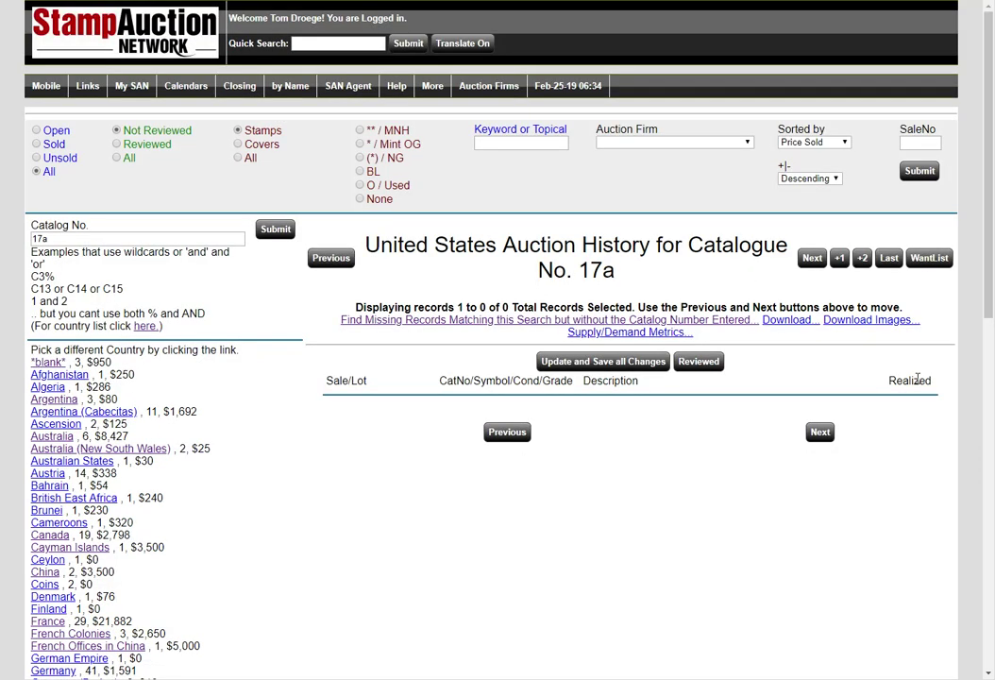
Step: Widen the unreviewed 17a search to include both stamps and covers
drag(987, 260, 983, 600)
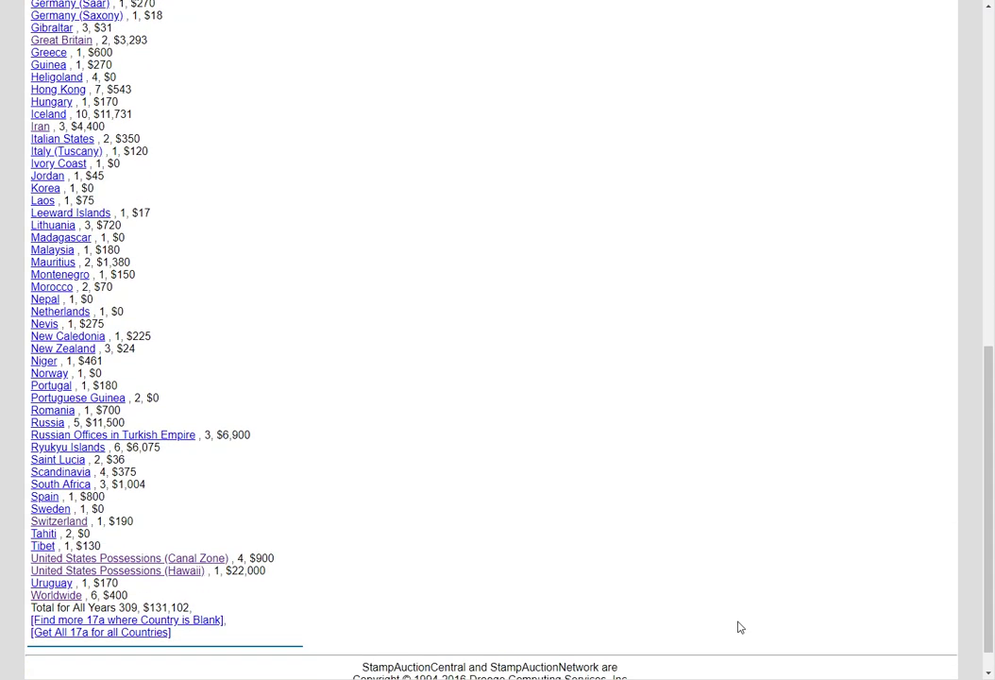
click(108, 569)
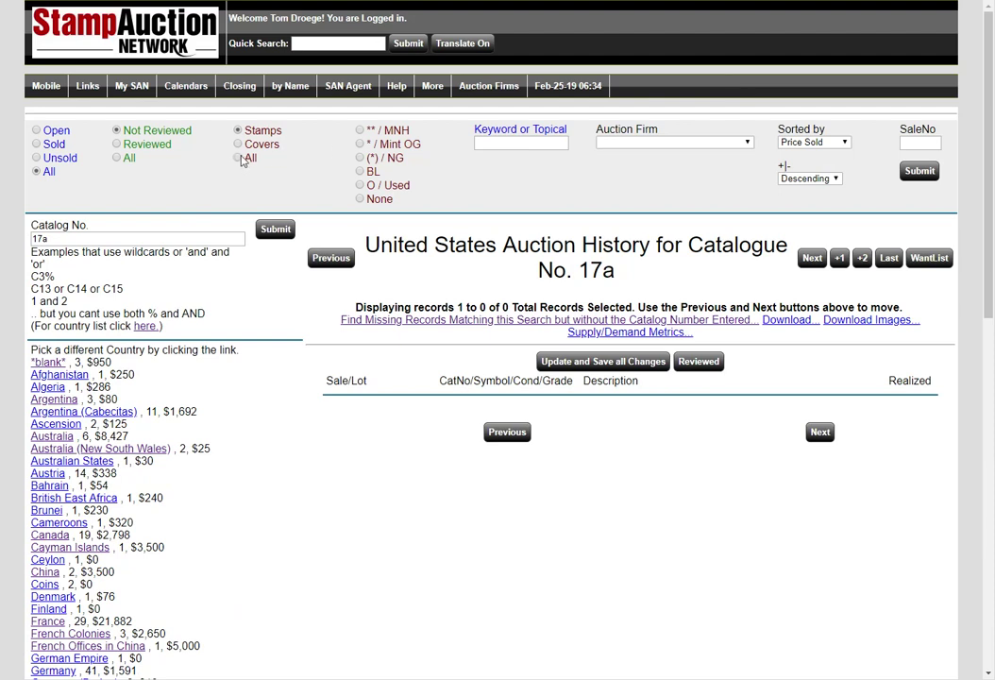
click(239, 159)
click(920, 171)
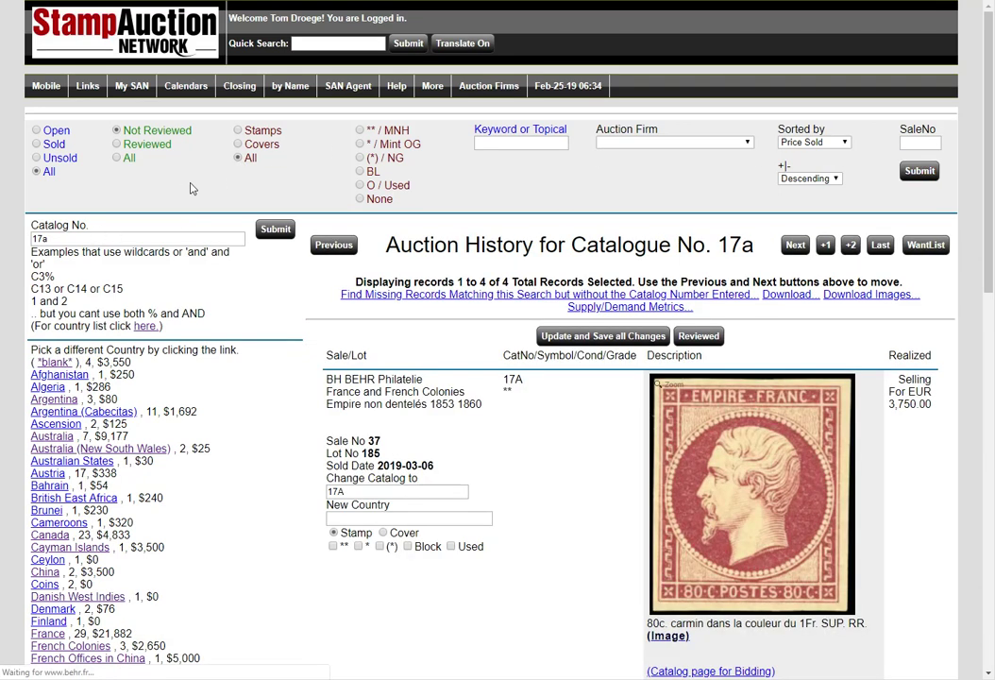
Step: Open the United States 17a listing and mark its bisect covers as reviewed
scroll(972, 258, down, 5)
scroll(546, 514, down, 1)
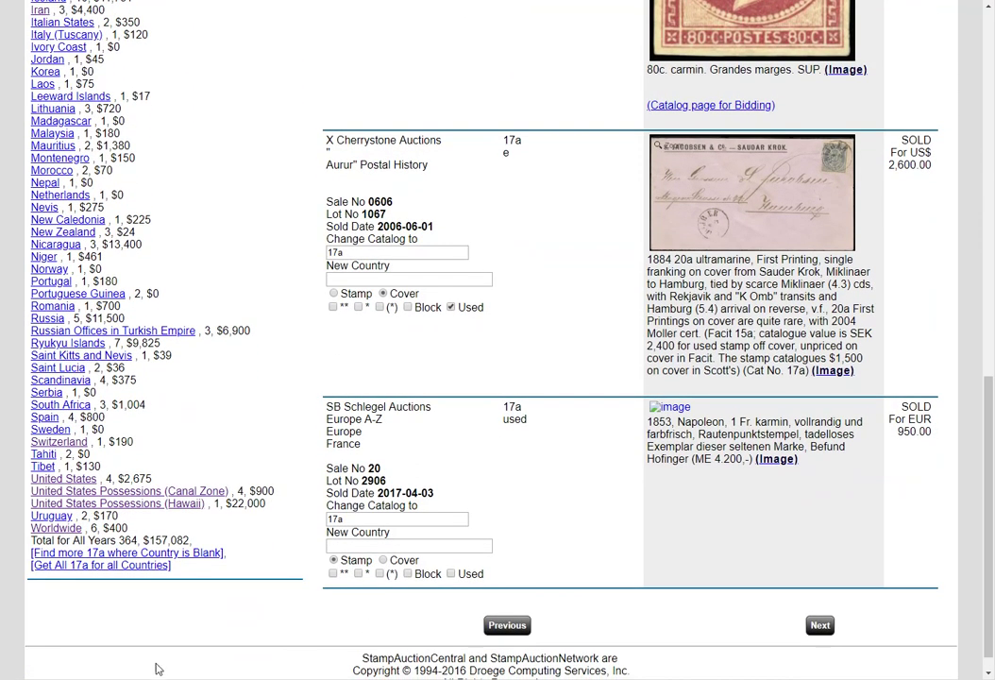
click(89, 479)
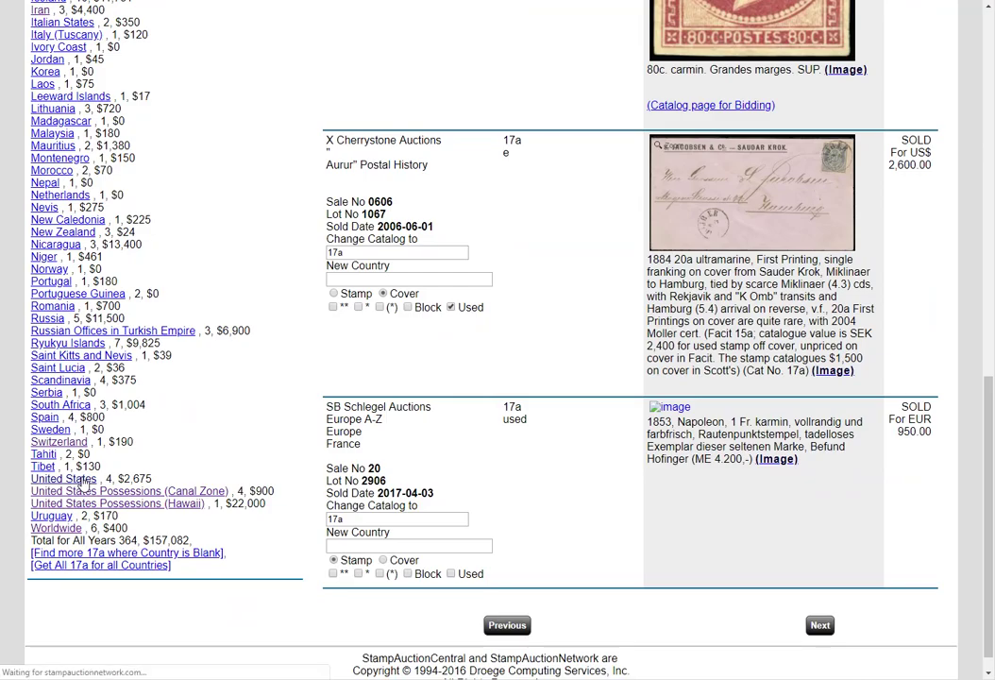
mouse_move(989, 209)
mouse_down()
mouse_move(989, 586)
mouse_move(989, 210)
mouse_up()
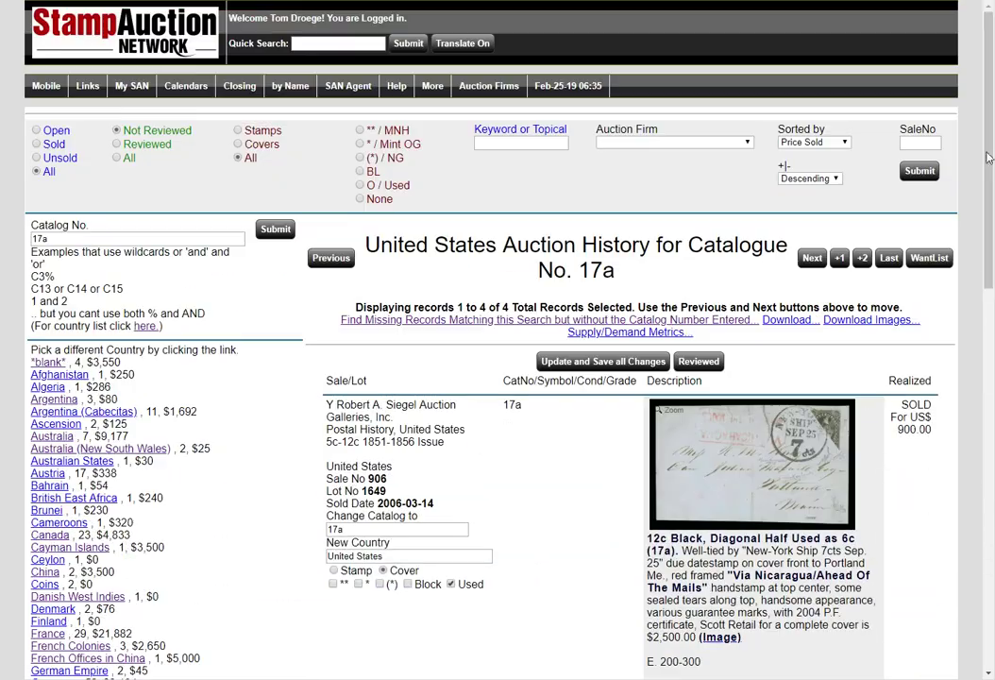
click(699, 363)
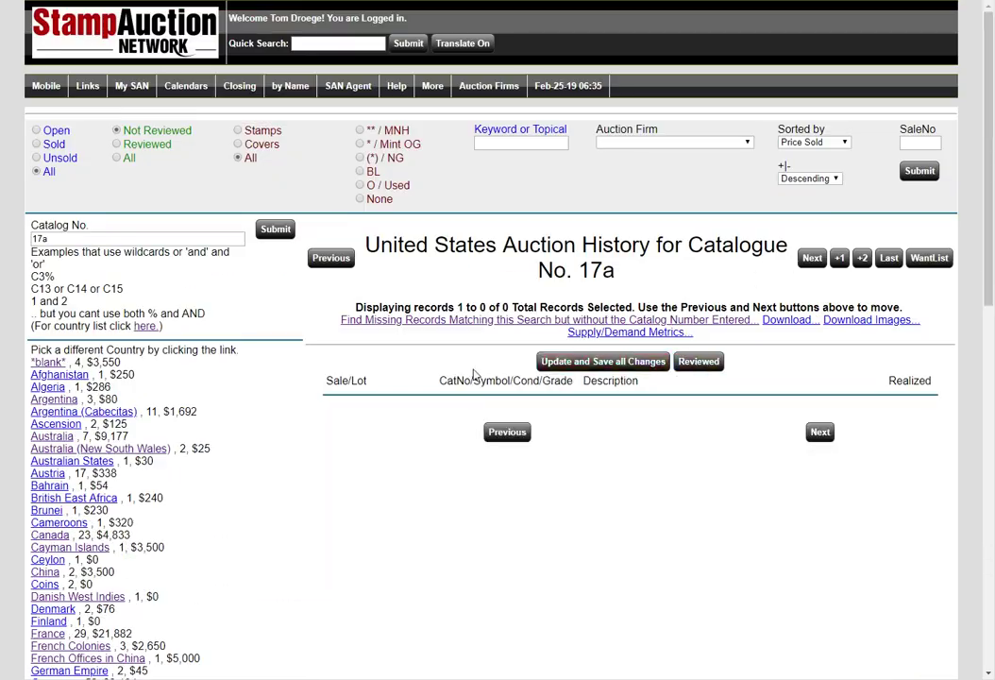
Step: Open the 17a listing for United States Possessions (Canal Zone) from the country list
scroll(161, 510, down, 9)
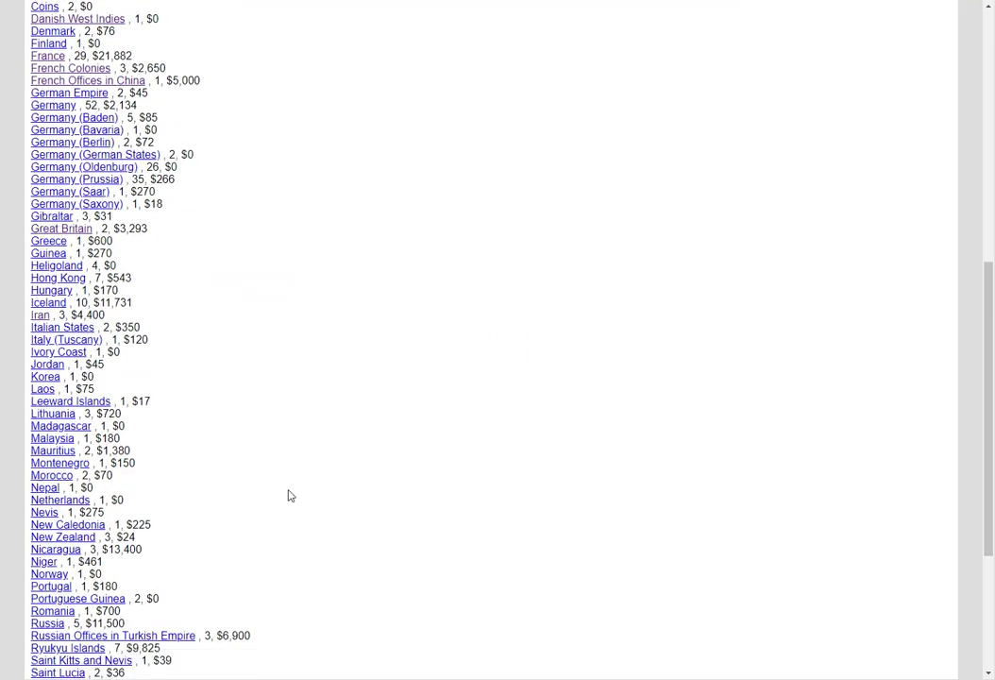
scroll(371, 438, up, 10)
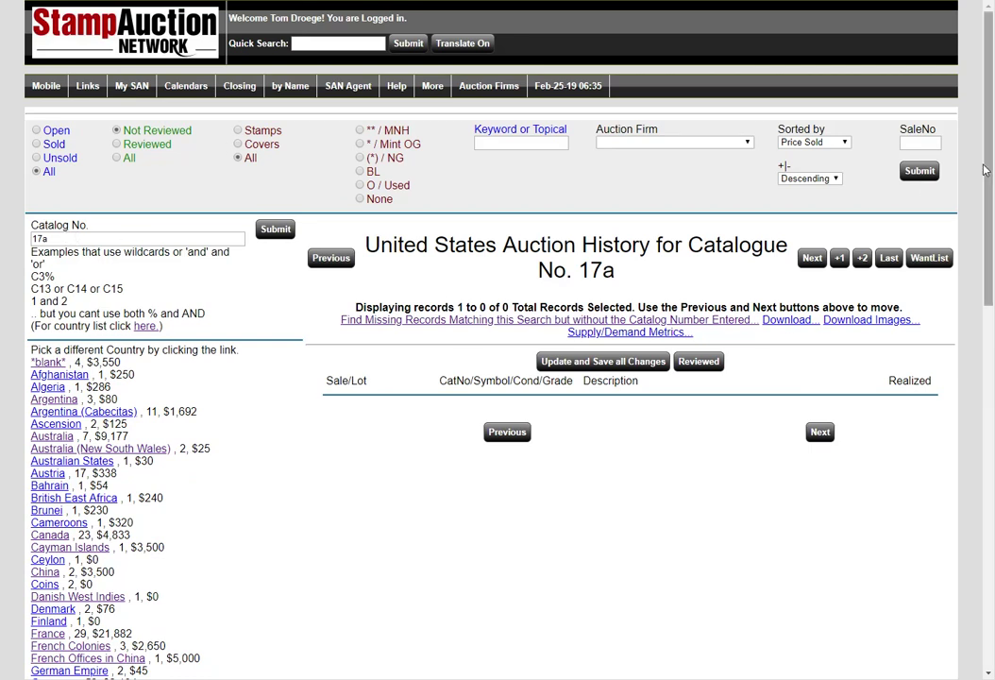
scroll(991, 208, down, 1)
scroll(346, 567, down, 8)
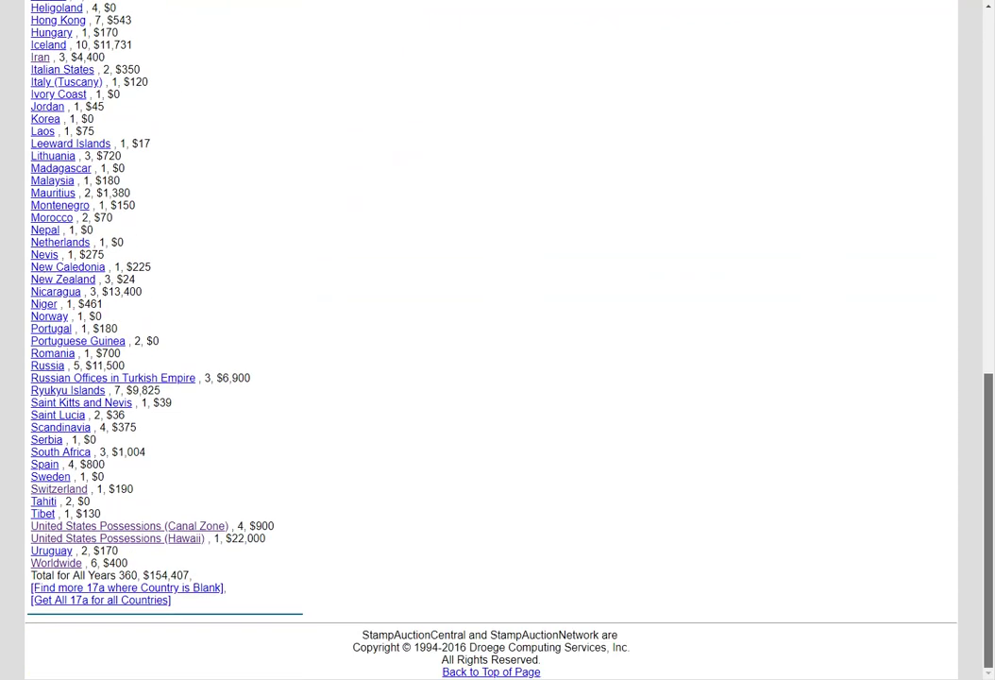
click(121, 530)
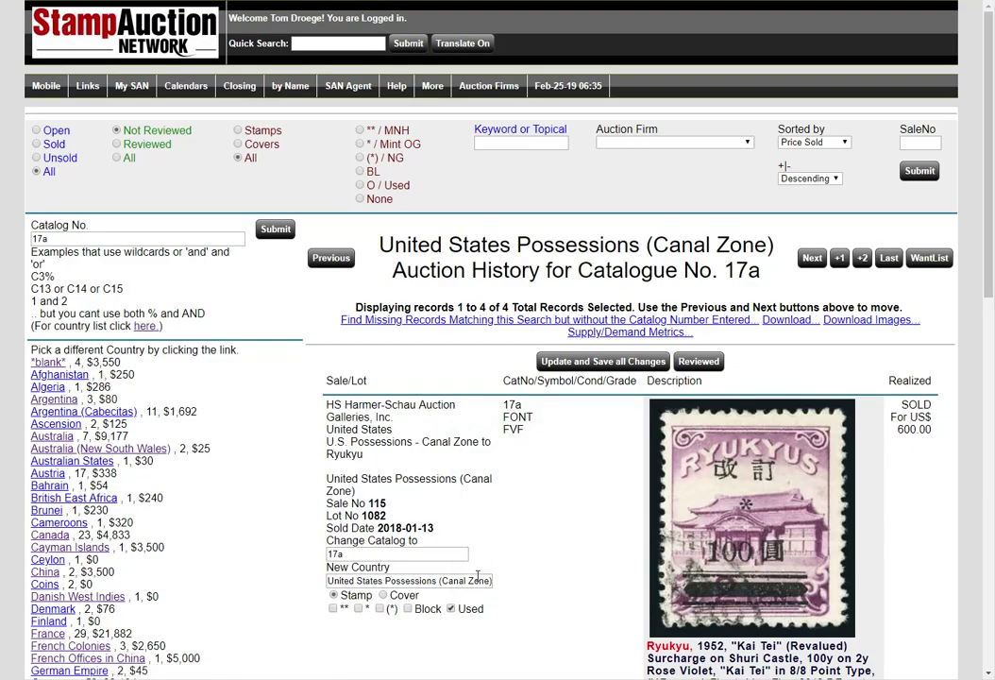
Step: Set the new country of the 2018 Harmer-Schau Ryukyu lot 1082 to Ryukyu Islands and save the change
click(422, 579)
key(ctrl+a)
text(Ryukyu Islands)
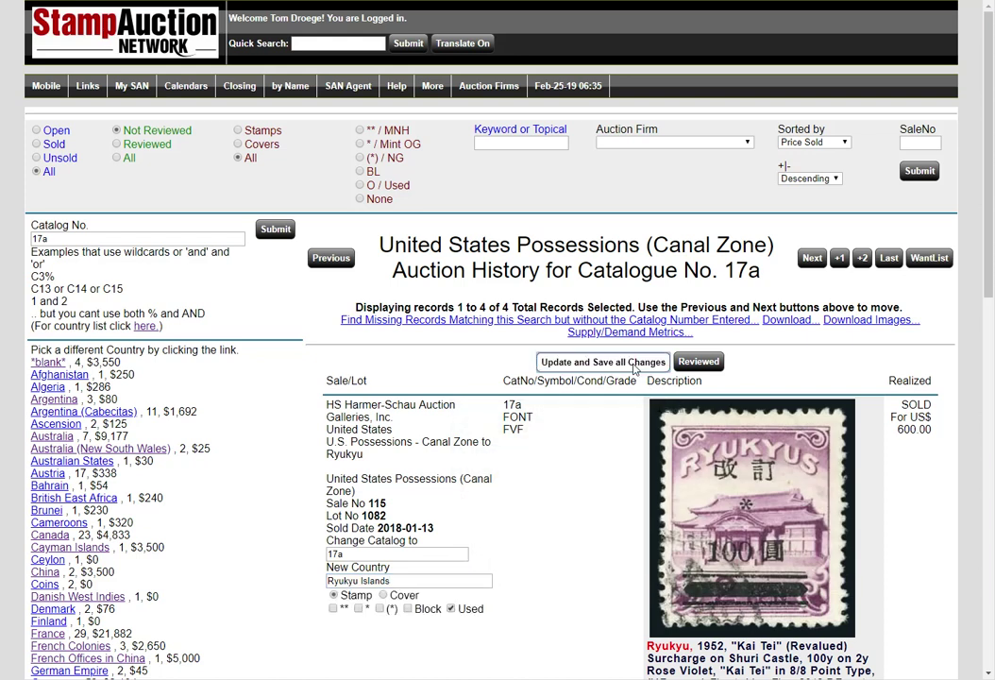
click(633, 366)
Step: Look through the remaining Canal Zone 17a lots and open the United States Possessions (Hawaii) listing
scroll(275, 595, down, 3)
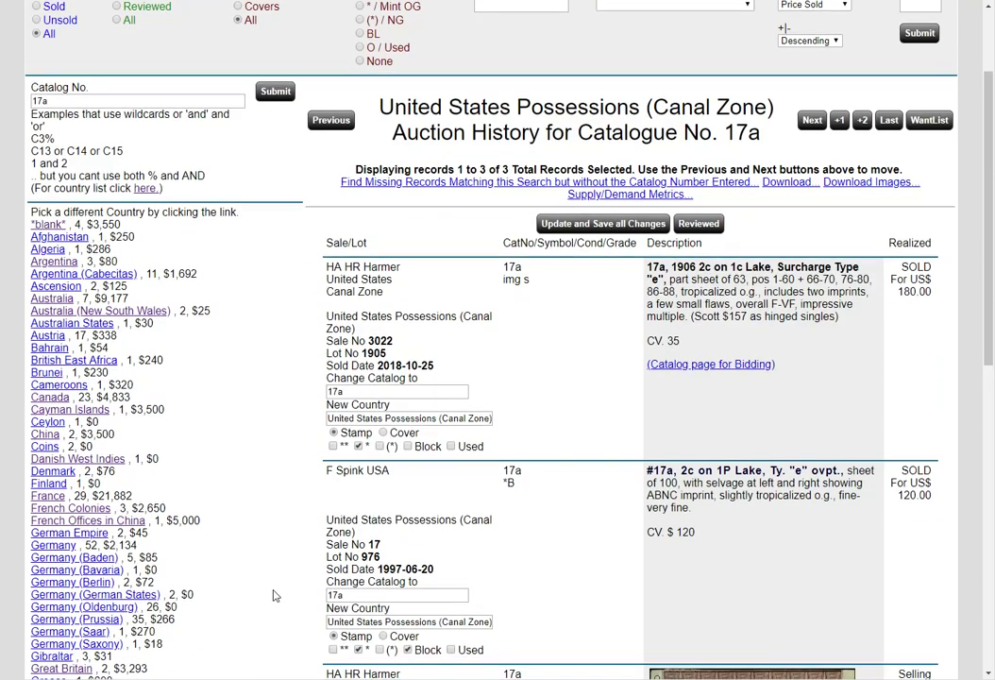
scroll(275, 594, down, 3)
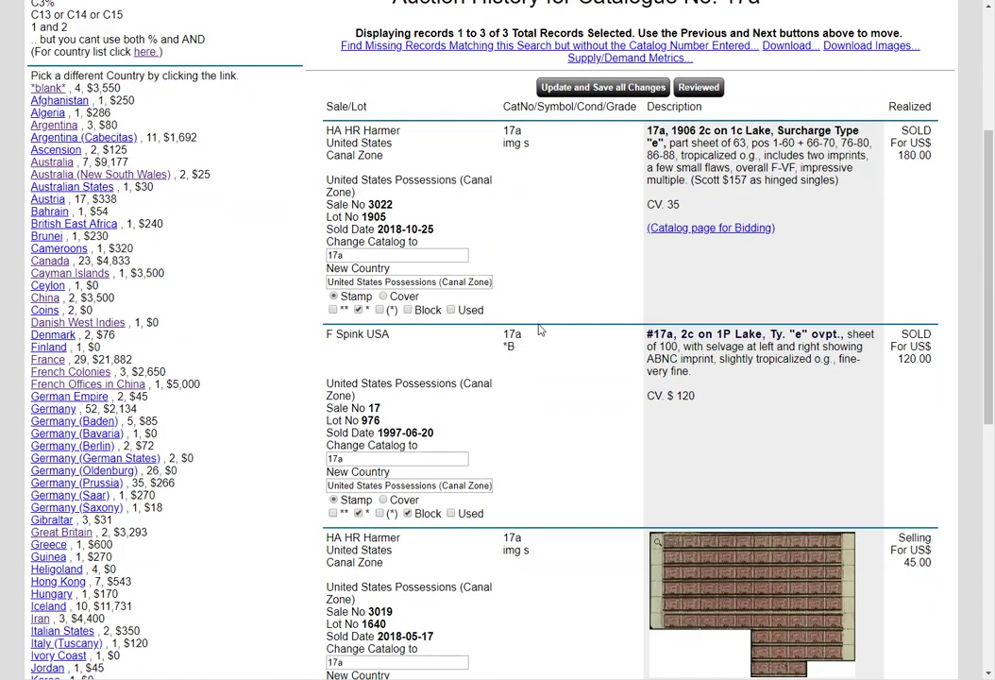
scroll(543, 327, down, 12)
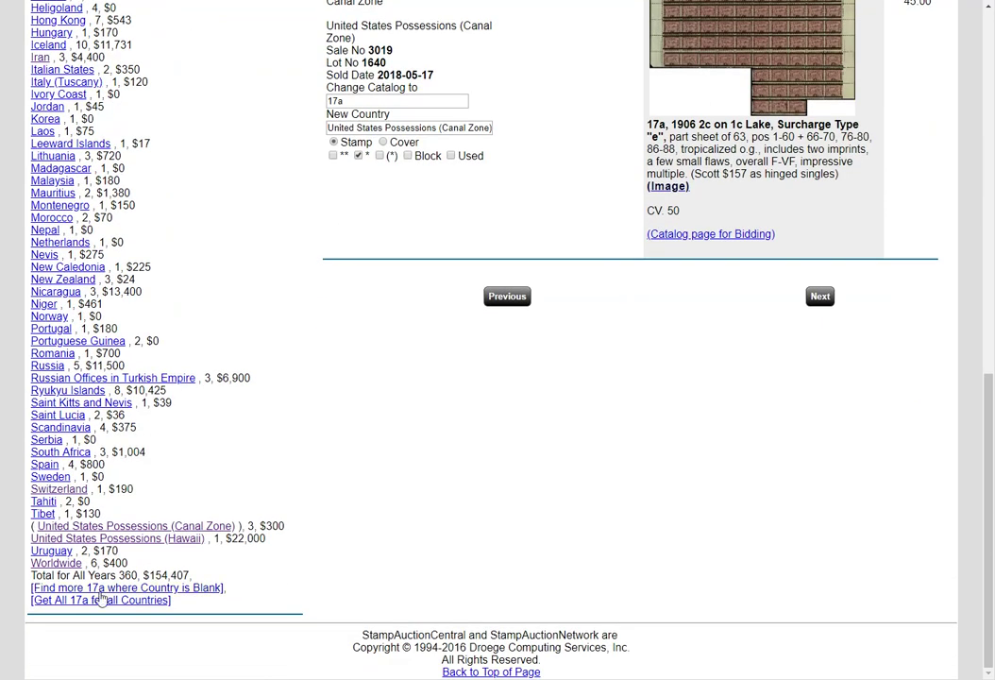
click(170, 538)
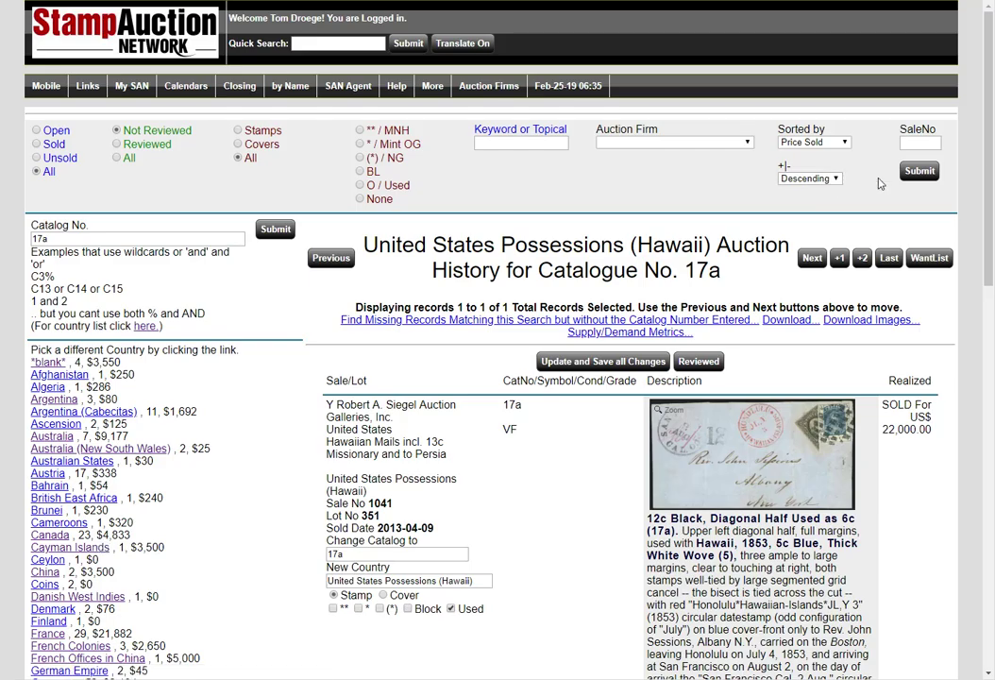
Step: Change the catalog number of the Hawaii bisect cover, Siegel sale 1041 lot 351, to "5, 17a" and save the change
drag(987, 149, 990, 195)
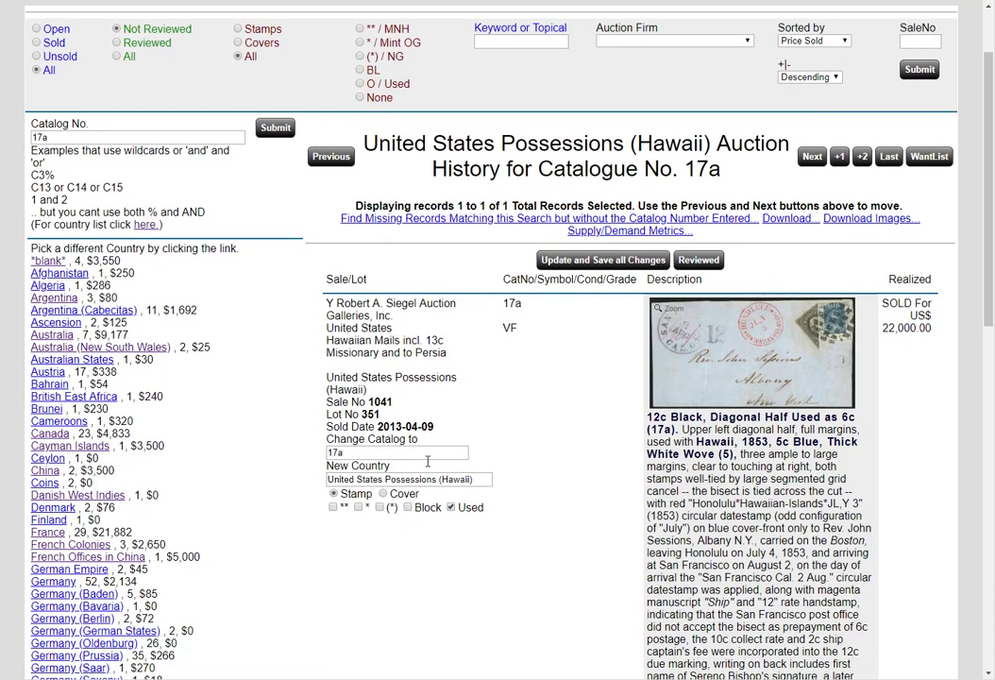
click(479, 484)
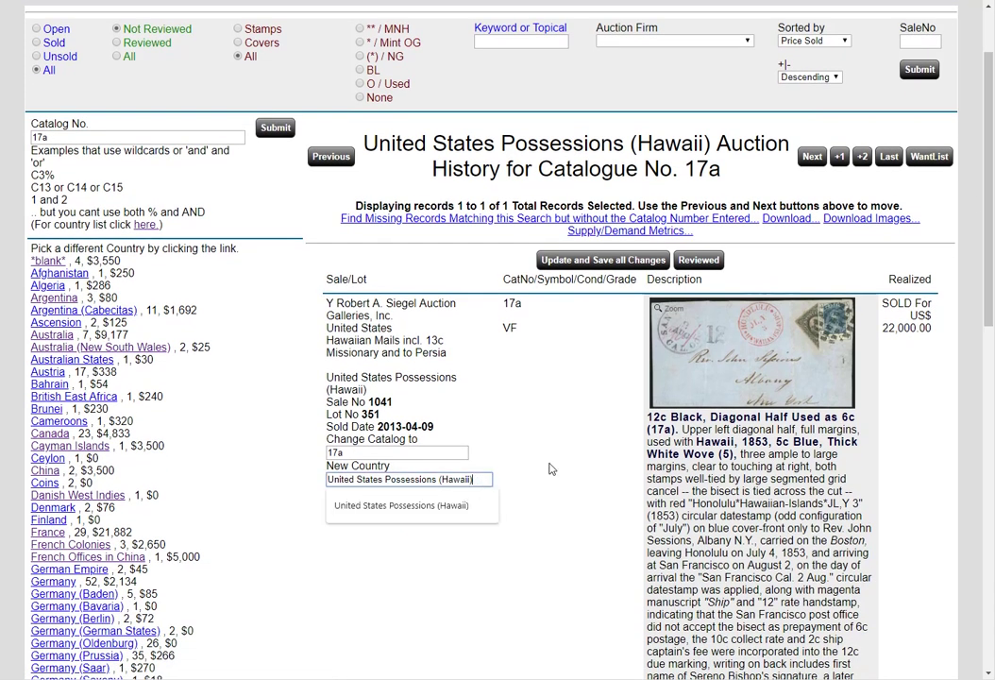
mouse_move(757, 389)
click(330, 454)
text(5,)
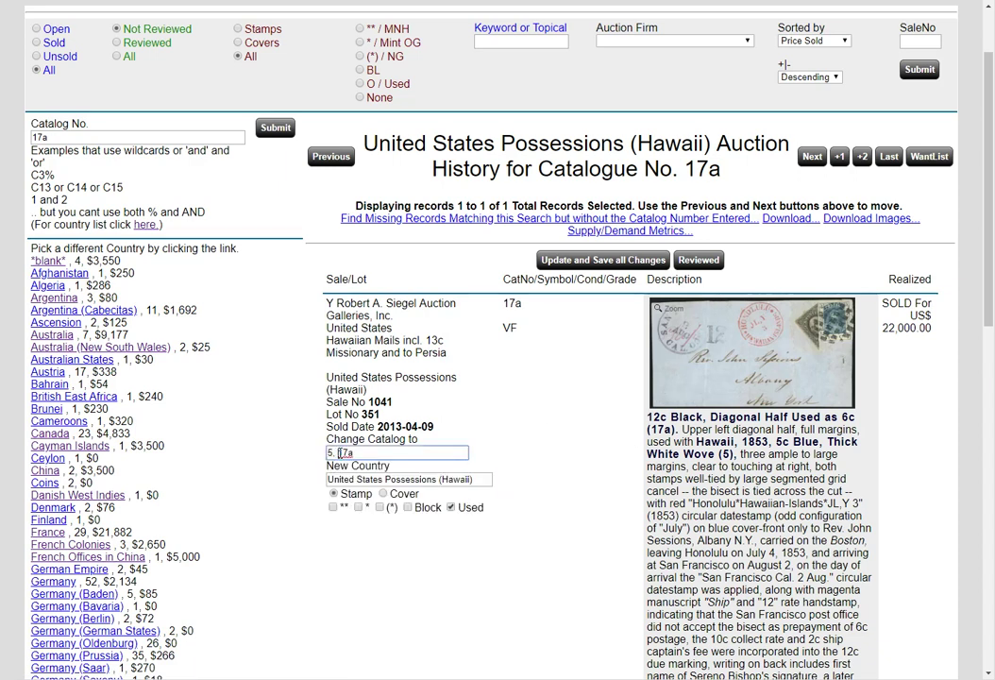
click(609, 261)
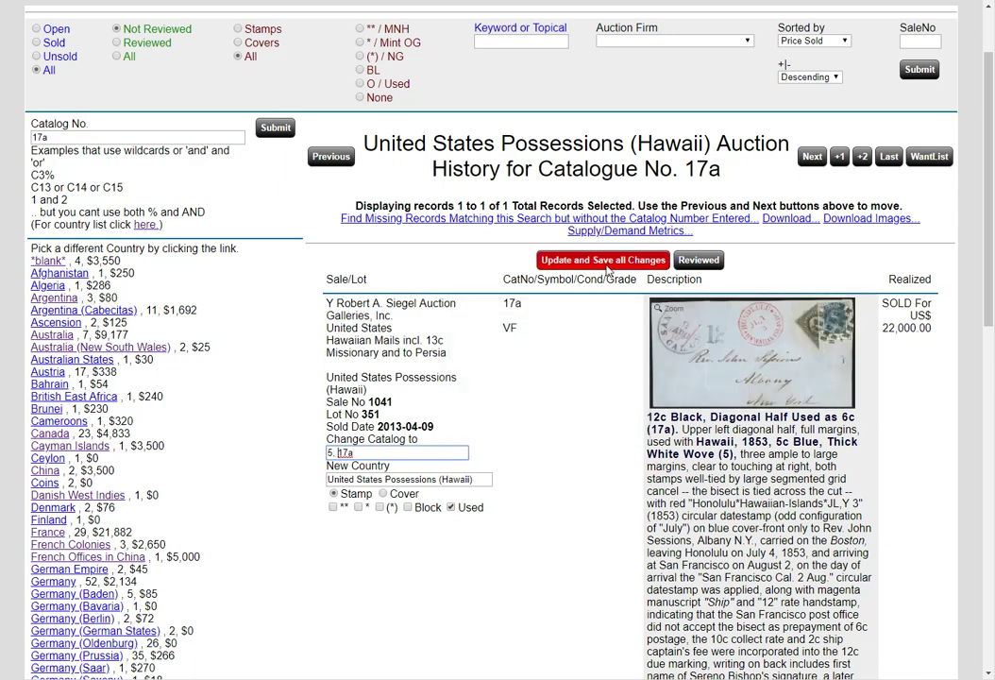
Step: Open the search by country and catalog number for United States 17a and find matching records missing the catalog number
scroll(211, 572, down, 8)
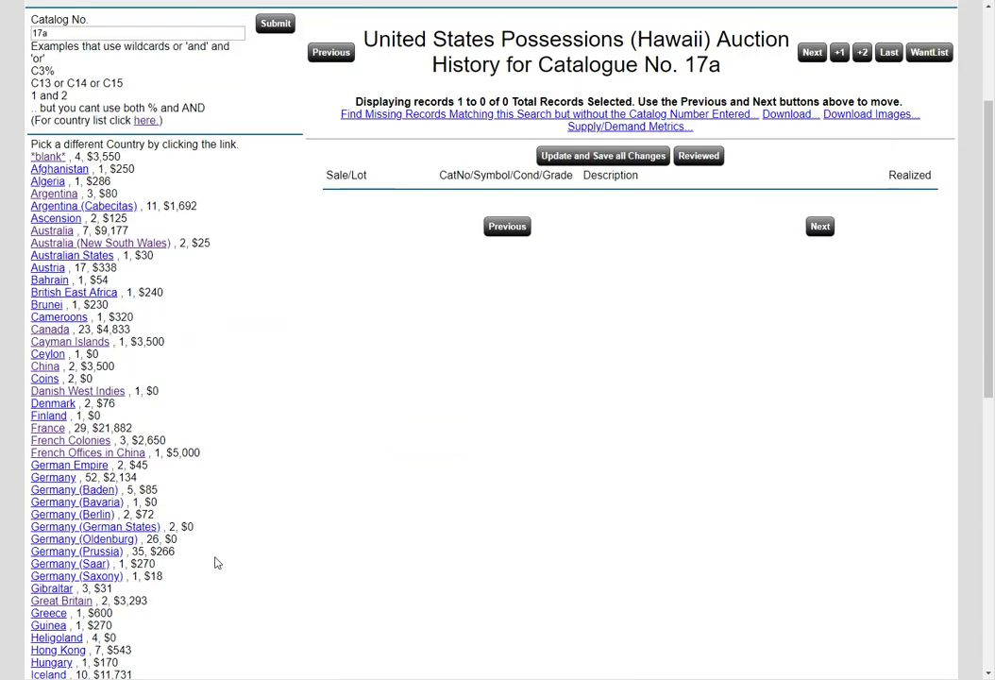
scroll(215, 562, down, 1)
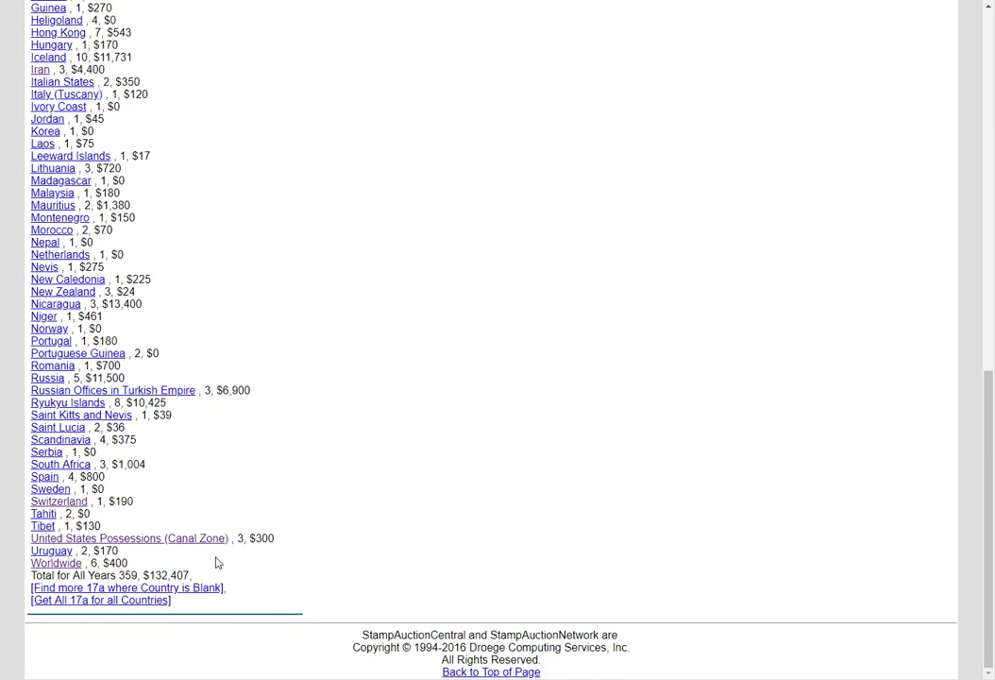
scroll(216, 562, up, 9)
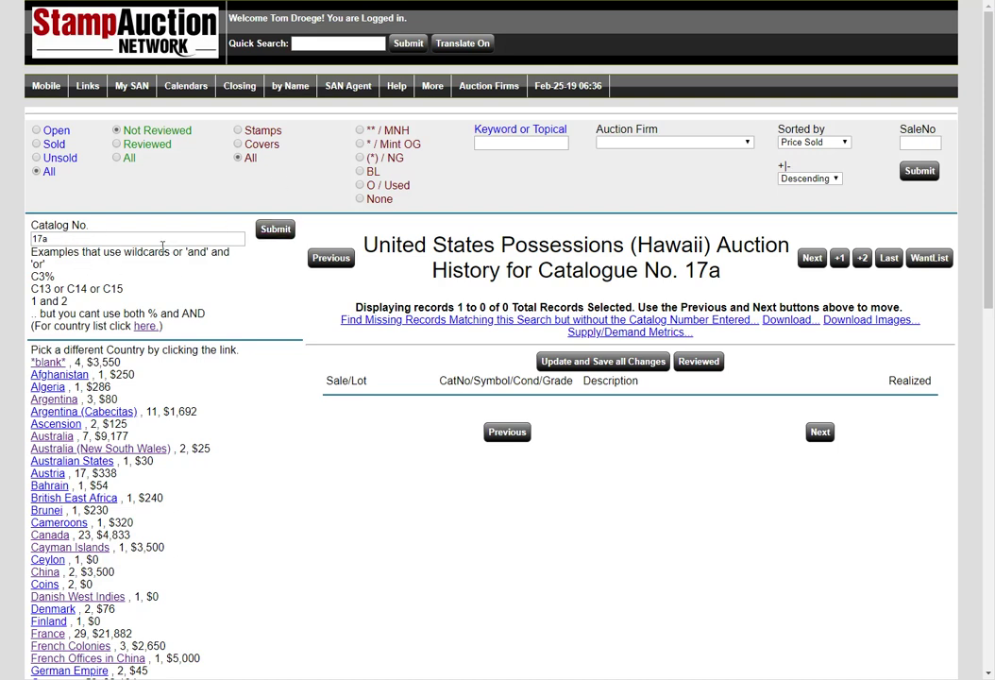
mouse_move(131, 86)
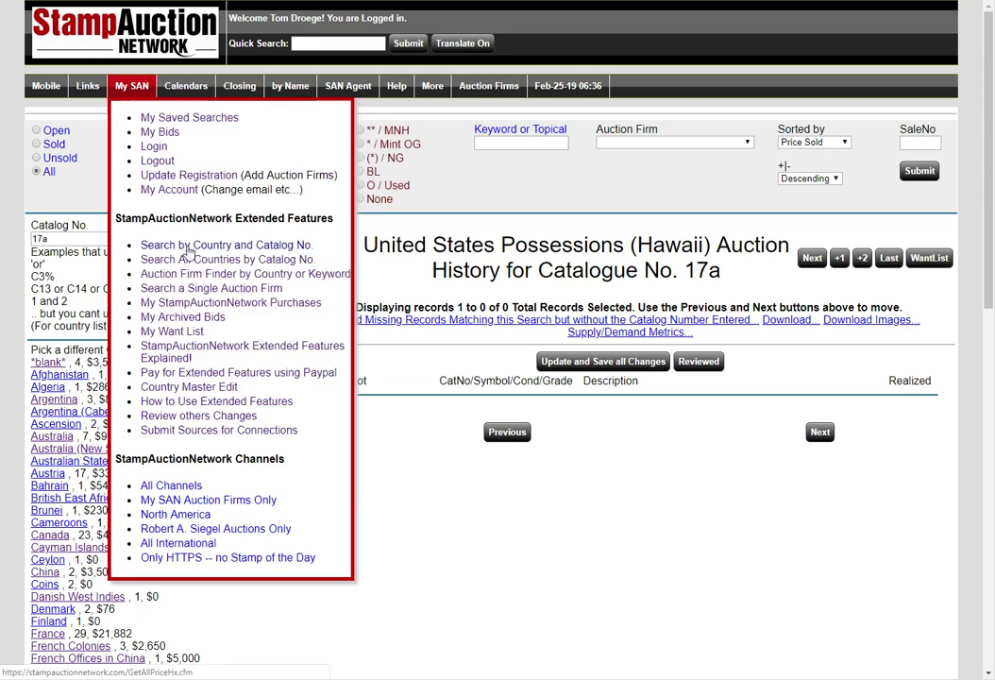
click(151, 258)
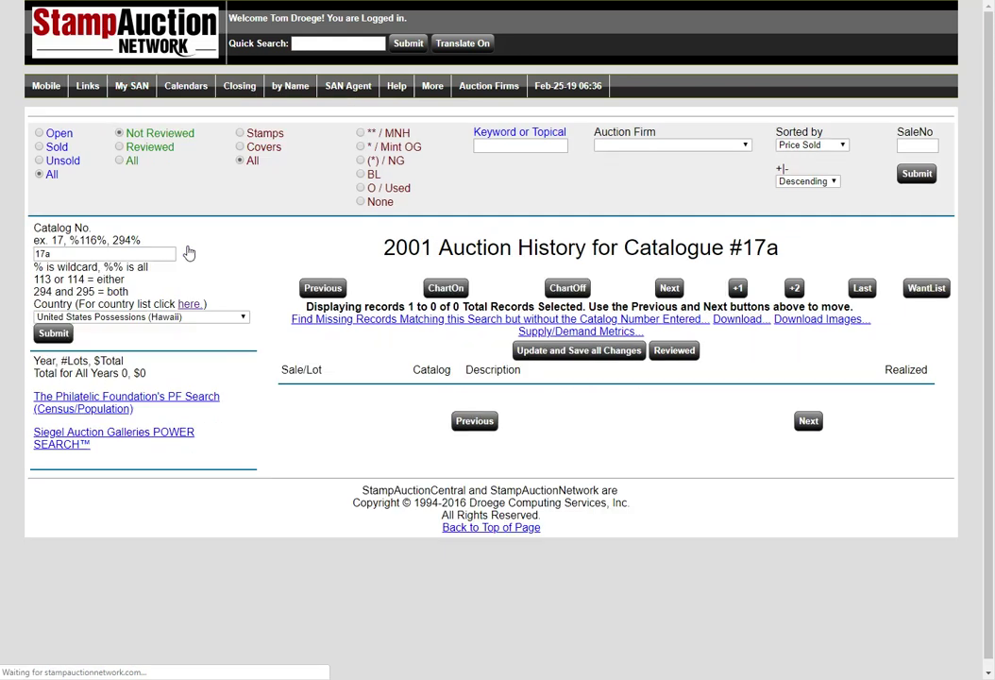
click(203, 317)
click(101, 352)
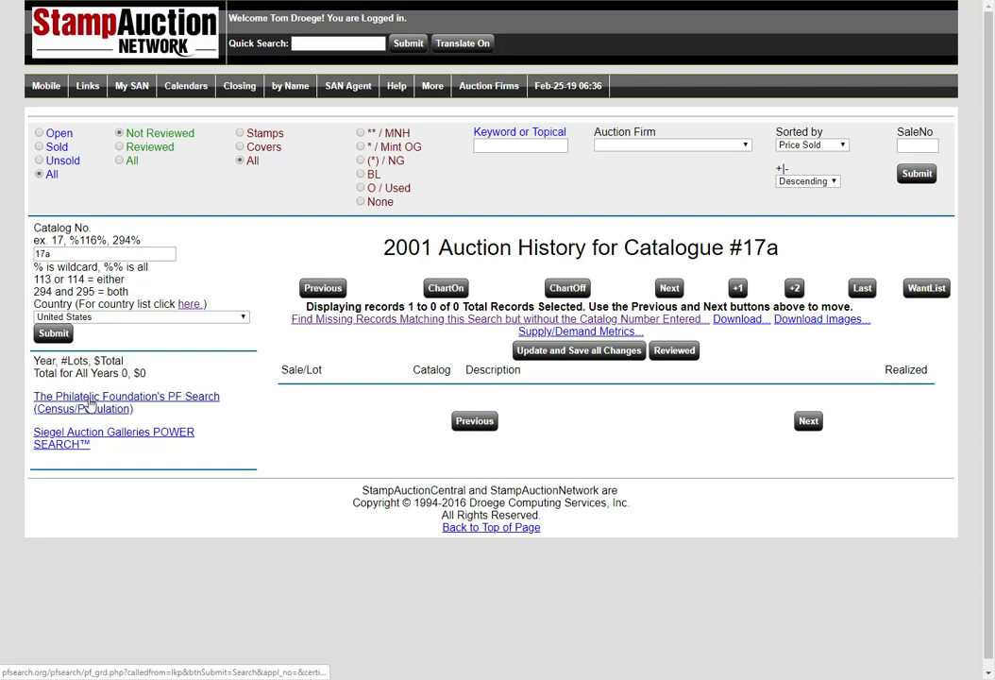
click(359, 323)
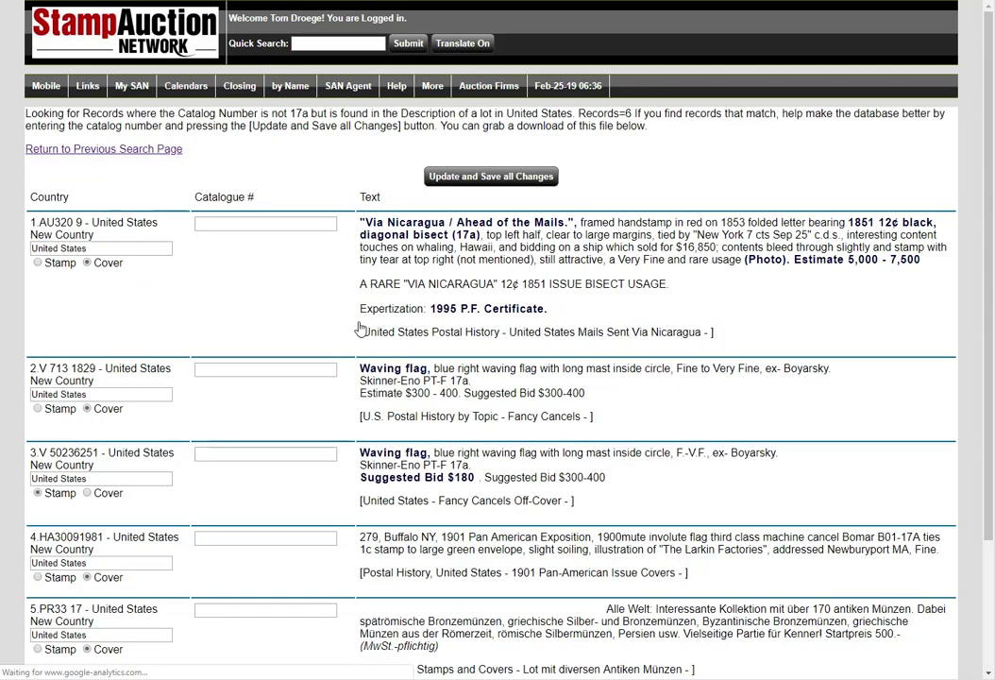
Step: Enter 17a as the catalogue number of the "Via Nicaragua / Ahead of the Mails" record by copying it from the description
double_click(472, 236)
key(ctrl+c)
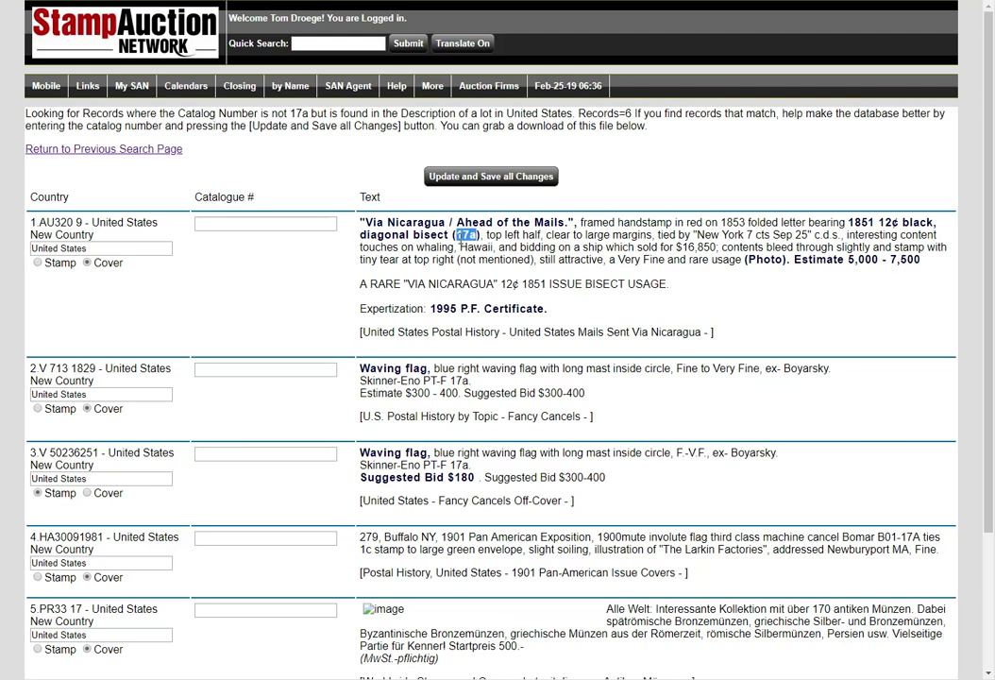
click(286, 223)
key(ctrl+v)
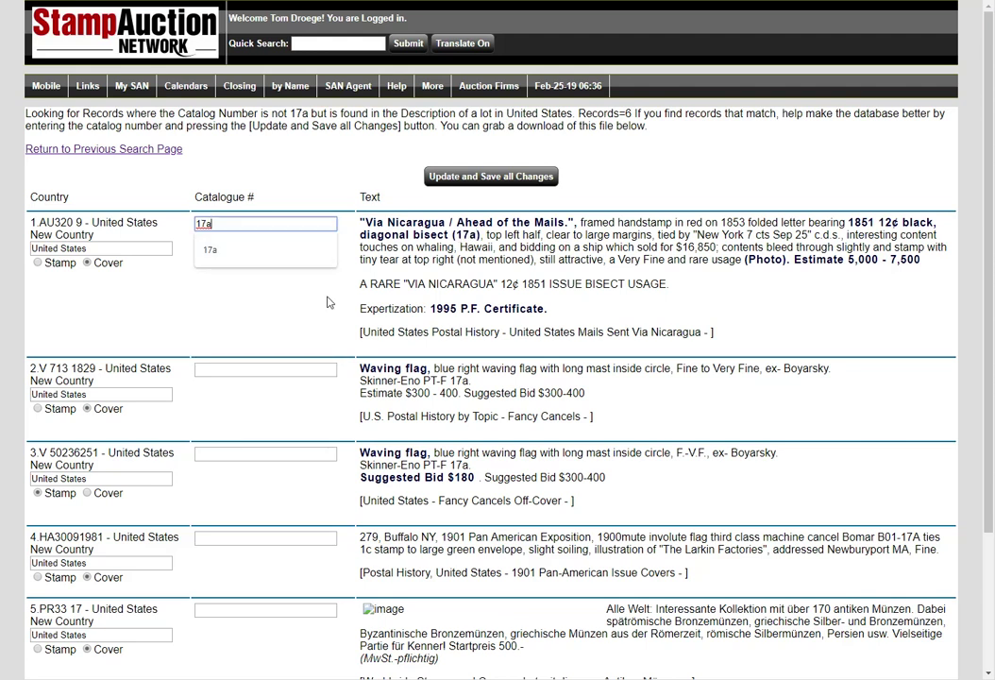
Step: Copy "Skinner-Eno PT-F 17a" from the descriptions into the catalogue numbers of both "Waving flag" records
scroll(335, 332, down, 1)
scroll(335, 333, down, 2)
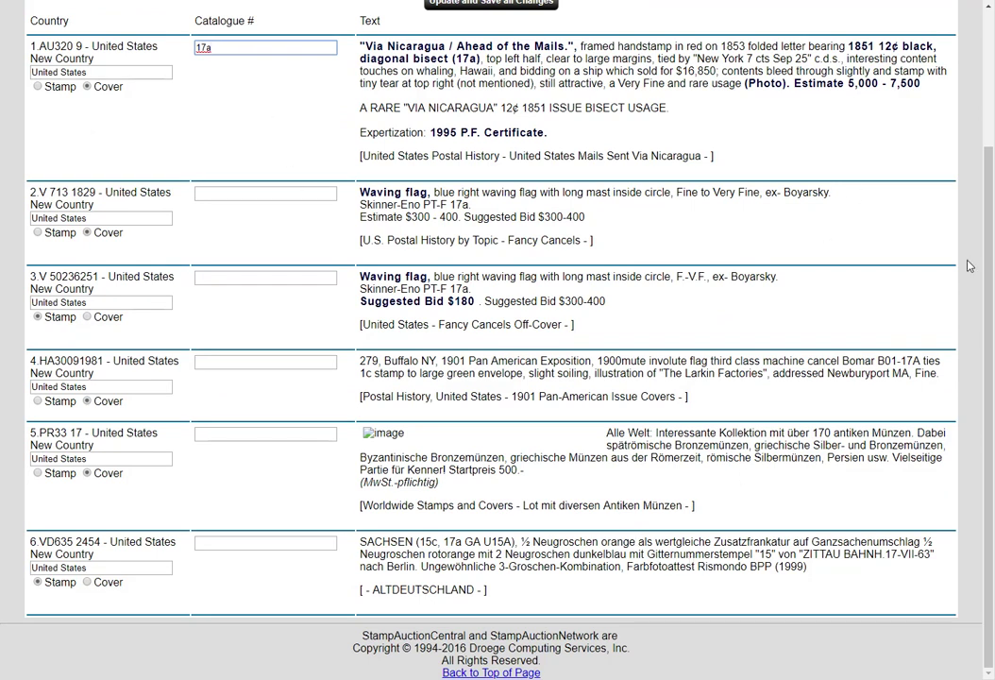
scroll(987, 245, up, 3)
drag(987, 224, 988, 202)
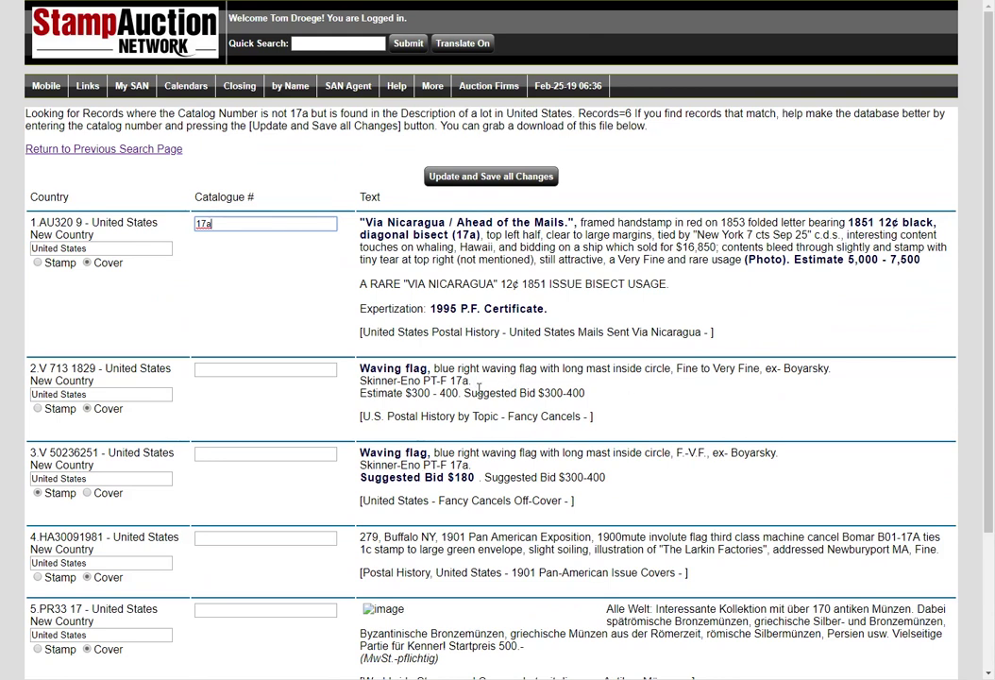
scroll(615, 394, down, 1)
drag(469, 312, 355, 313)
key(ctrl+c)
click(278, 301)
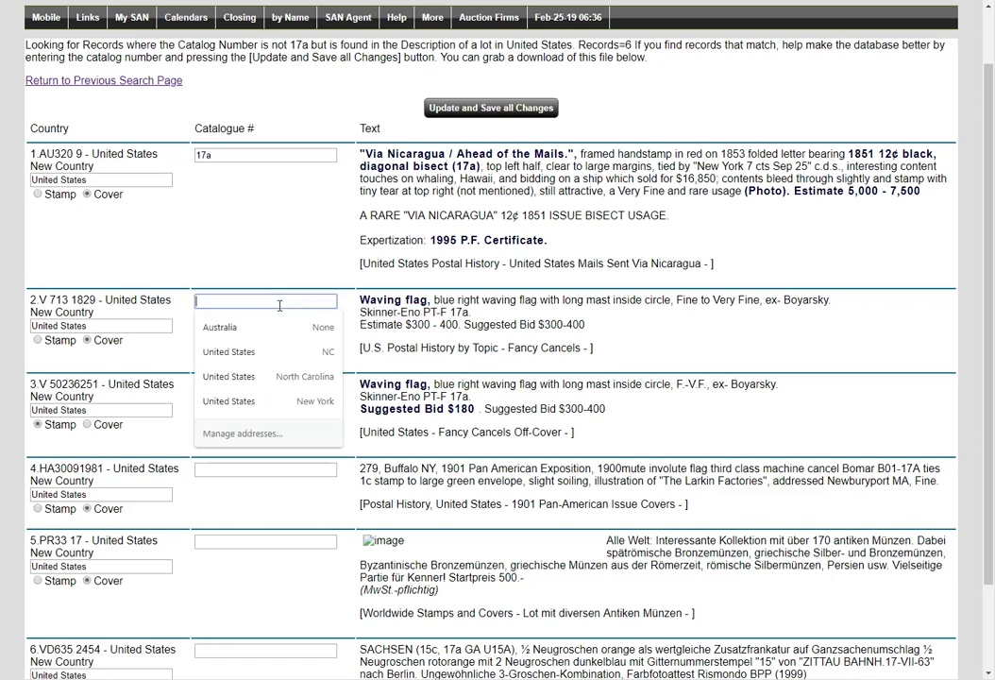
key(ctrl+v)
drag(470, 398, 356, 398)
key(ctrl+c)
click(245, 386)
key(ctrl+v)
Step: Enter 279 as the catalogue number of the Buffalo 1901 Pan American Exposition cover and save all catalogue number changes
drag(376, 470, 366, 469)
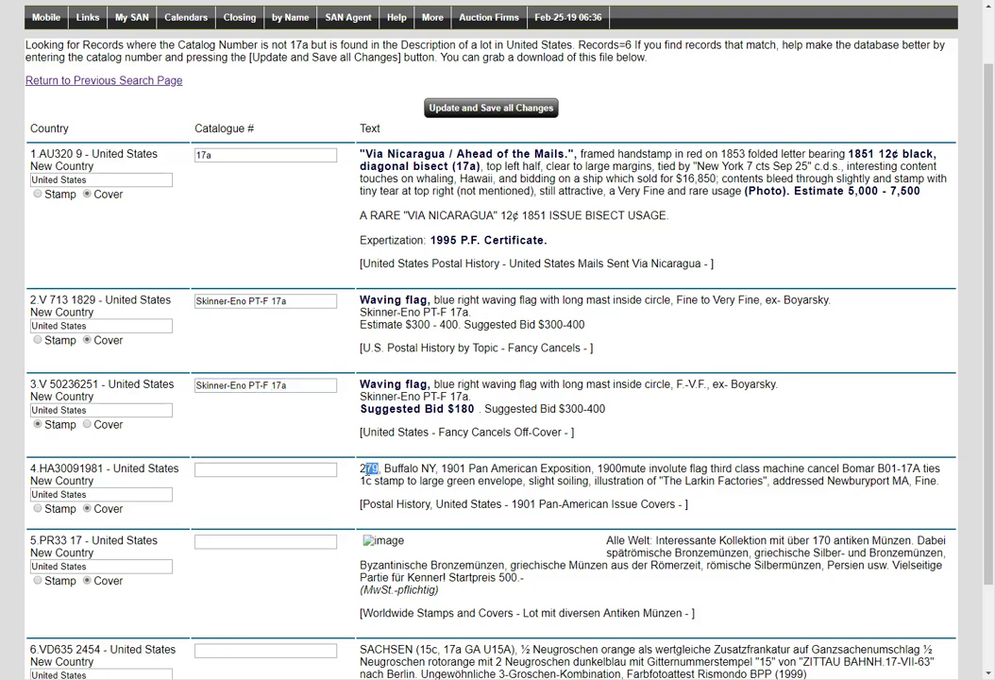
key(ctrl+c)
click(231, 470)
key(ctrl+v)
scroll(607, 536, down, 2)
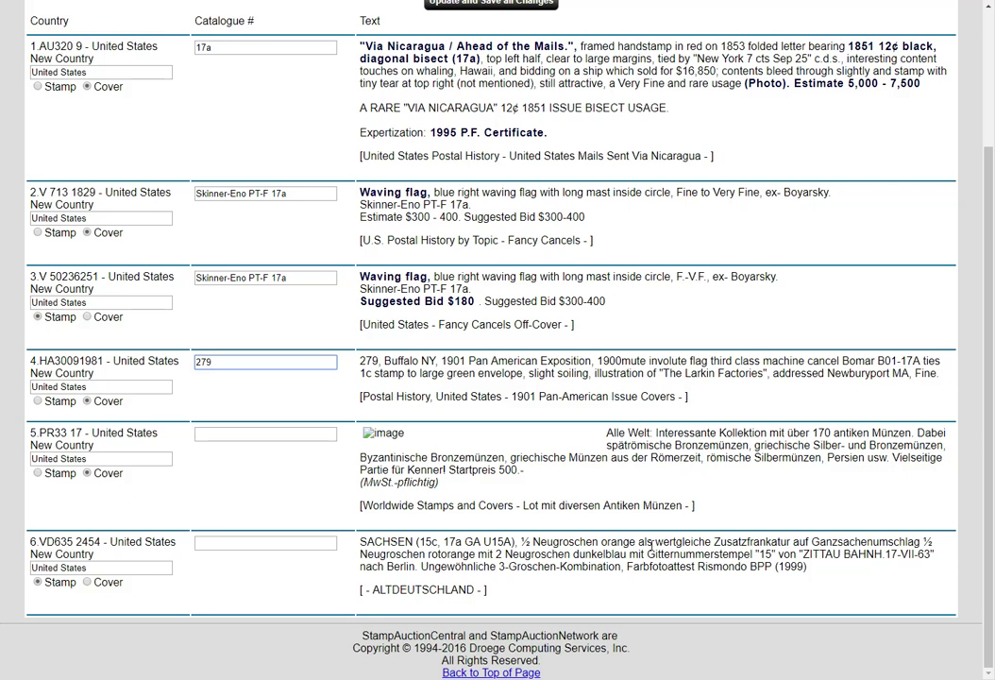
scroll(635, 391, up, 3)
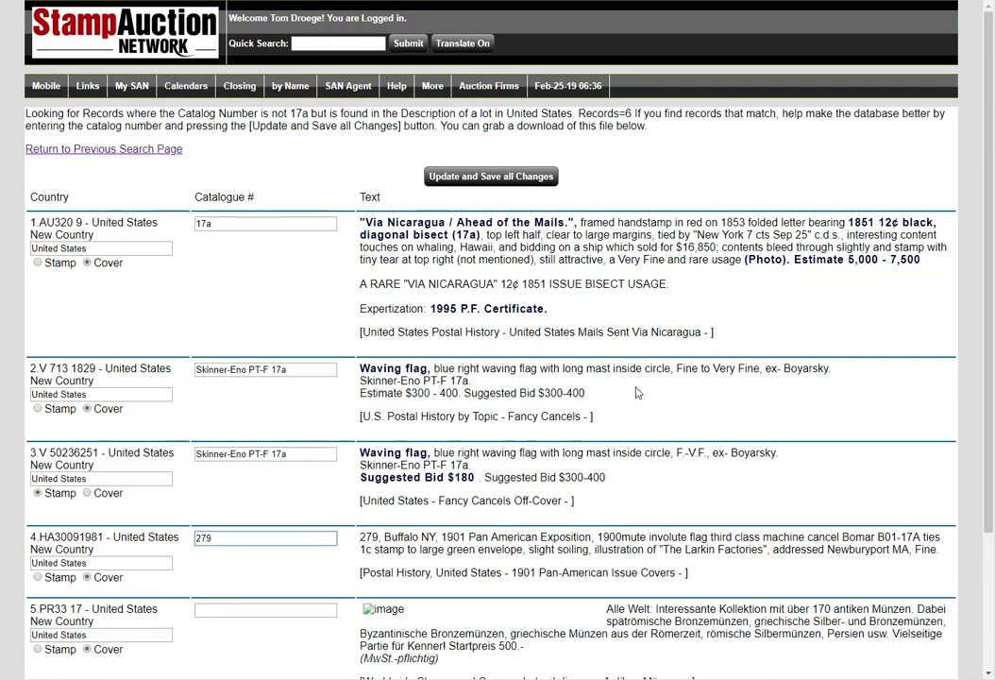
click(480, 182)
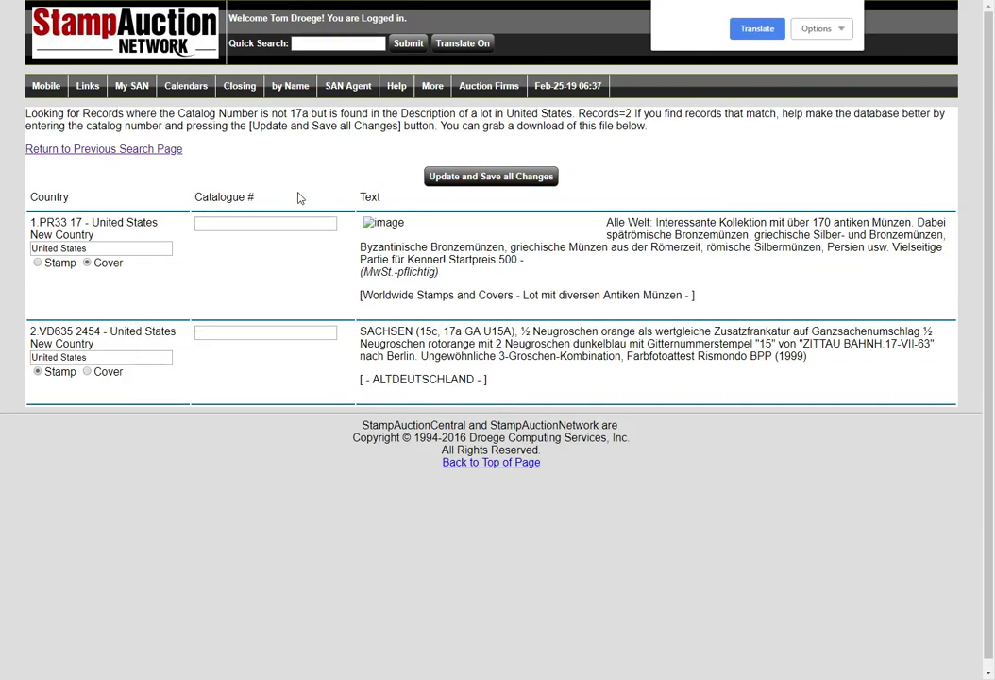
Step: Return to the United States 17a search and mark the 2007 "Via Nicaragua" bisect cover as reviewed
click(132, 151)
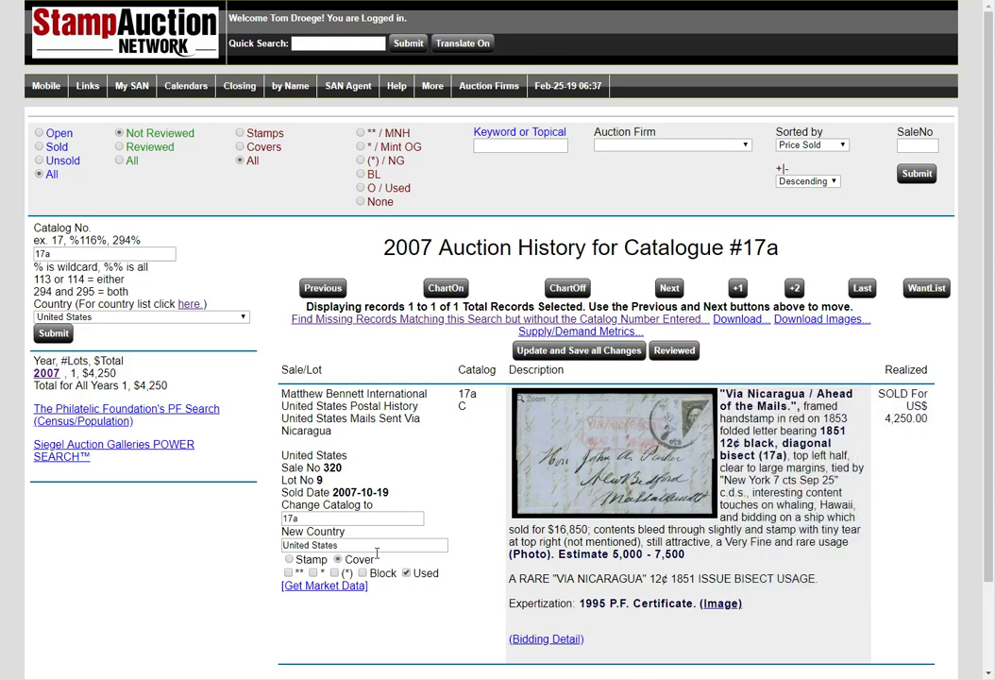
click(687, 353)
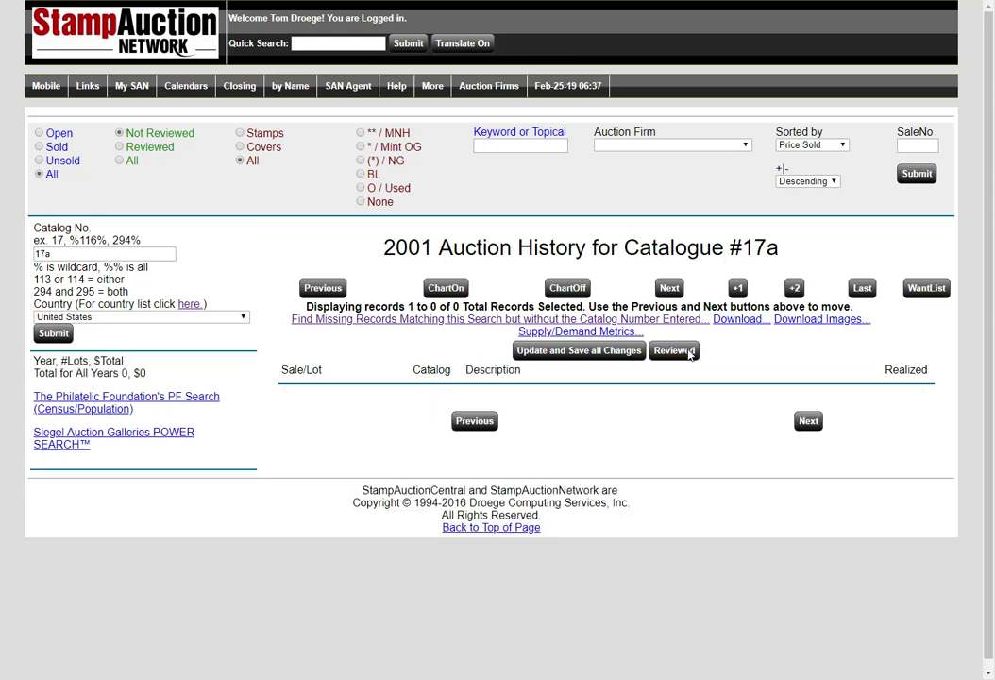